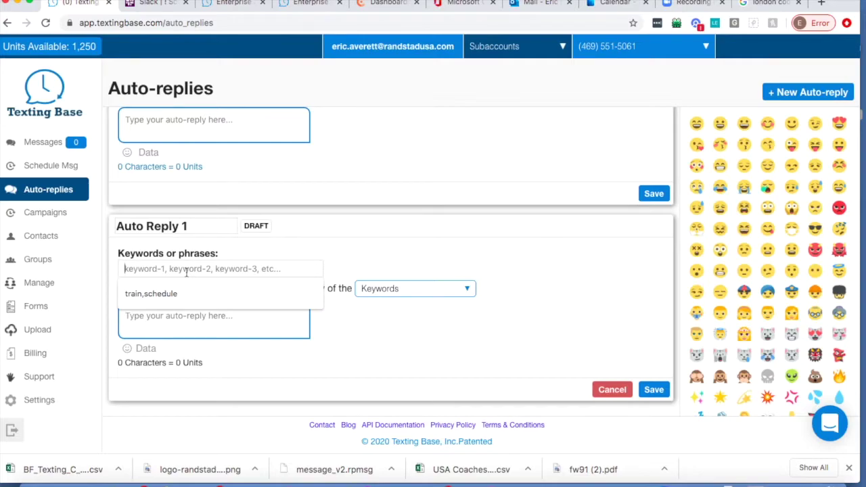
Enter the Auto Reply 1 keywords "job, hiring, hire, interview, listing" and keep the response condition at Contains.
type("job")
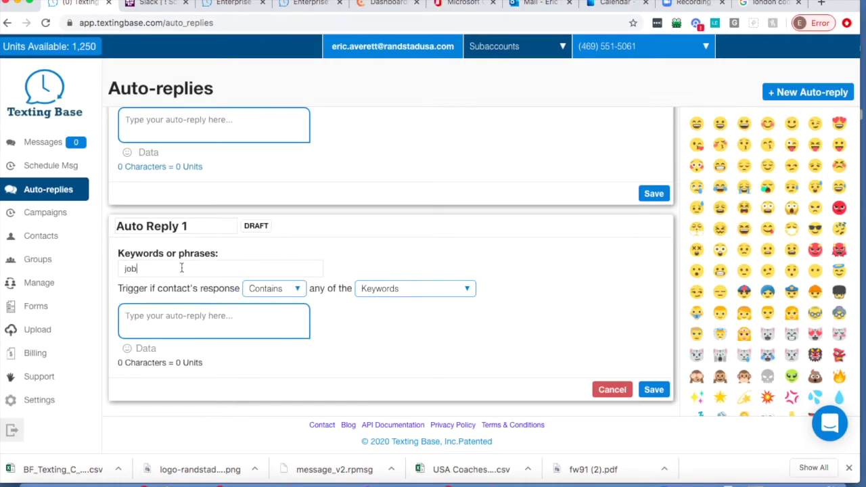
type(", hiring, hire, interview")
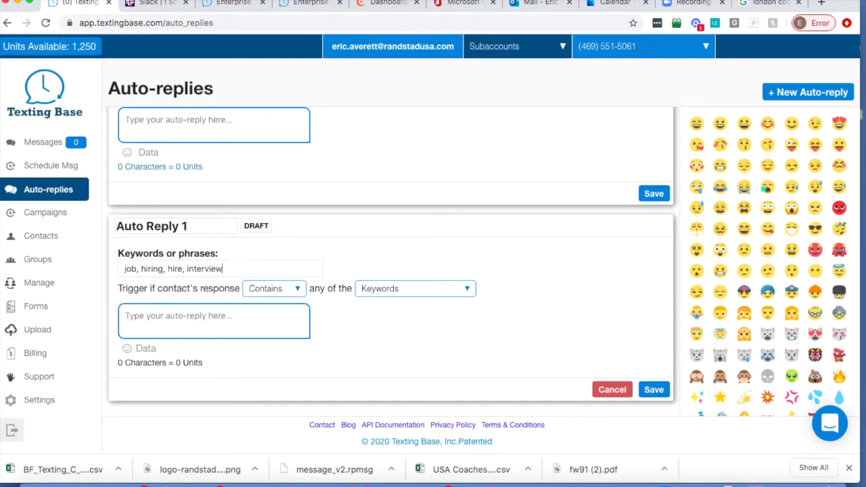
type(", lising")
left_click(299, 292)
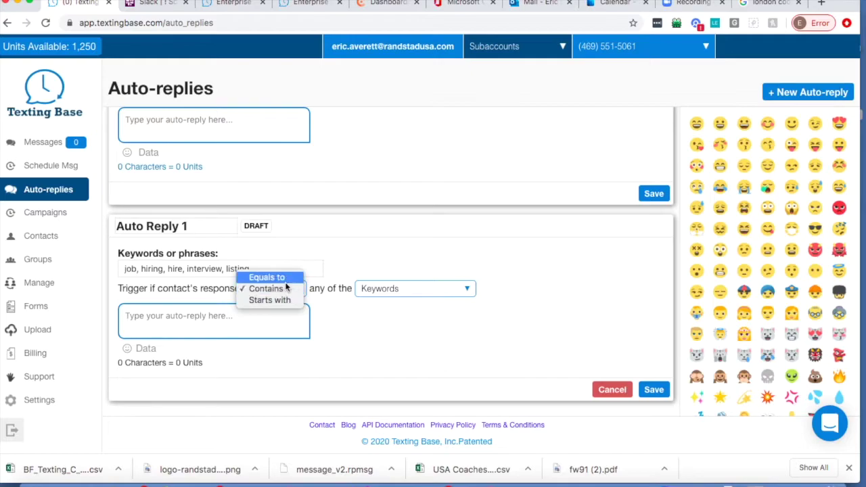
left_click(354, 329)
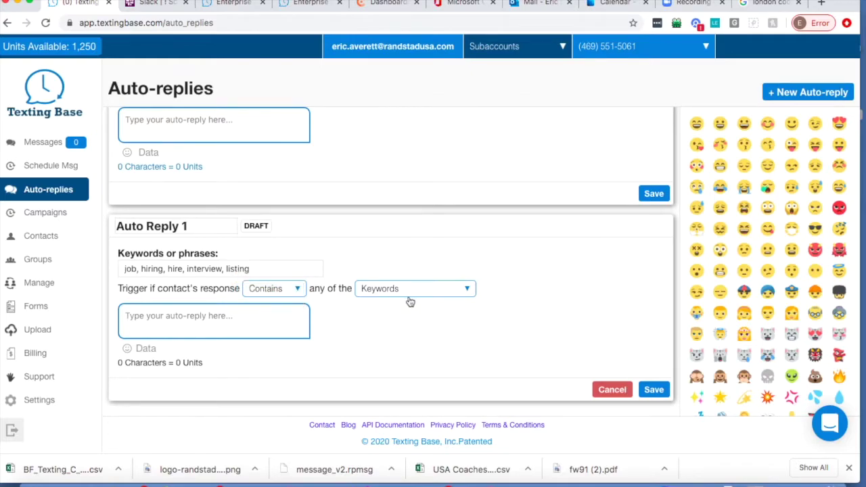
Paste the Auto Reply 1 message "Thanks for applying. Type 1 for call center. Type 2 for material. Type 3 for data entry.".
right_click(220, 323)
left_click(250, 358)
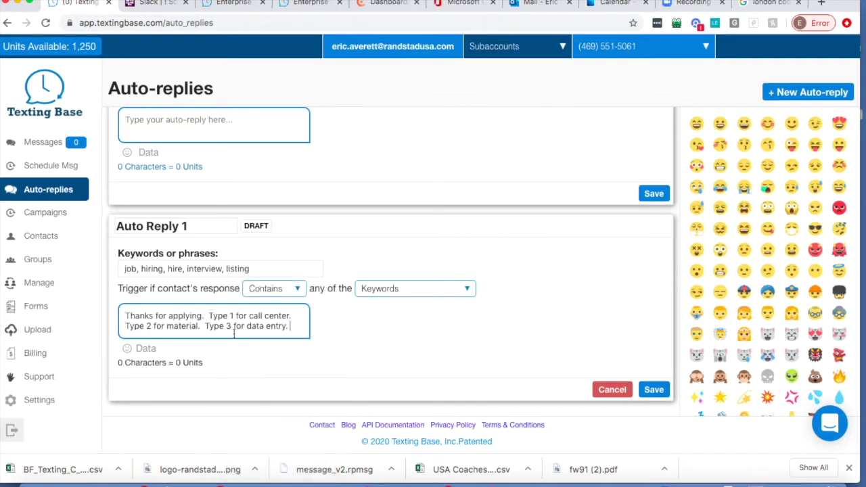
left_click(126, 315)
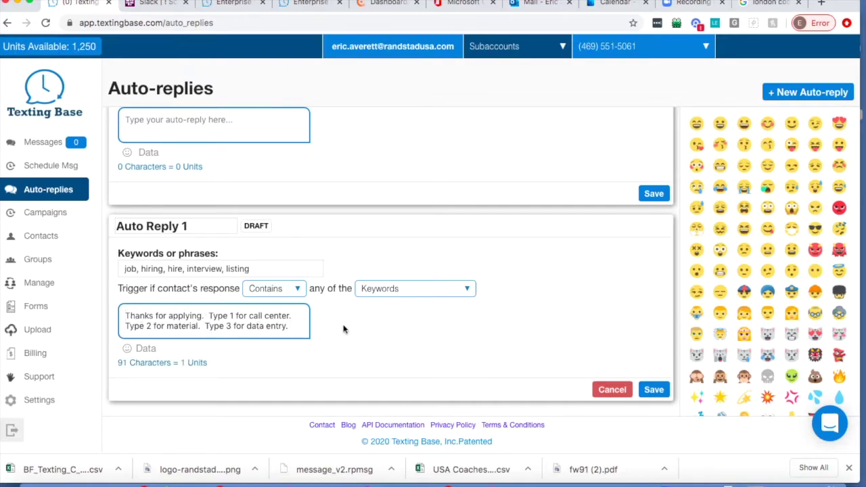
Open the Forms page in a new tab and review the form's logo, headline, group and SMS welcome text.
right_click(41, 307)
left_click(76, 277)
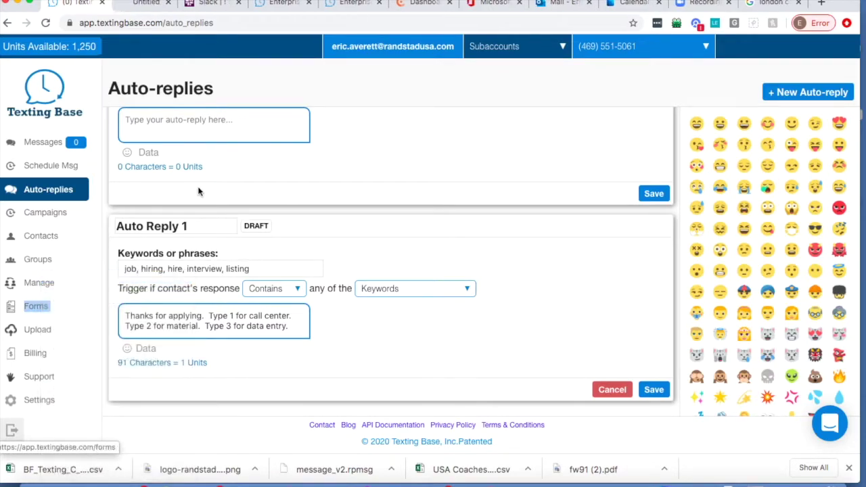
left_click(144, 5)
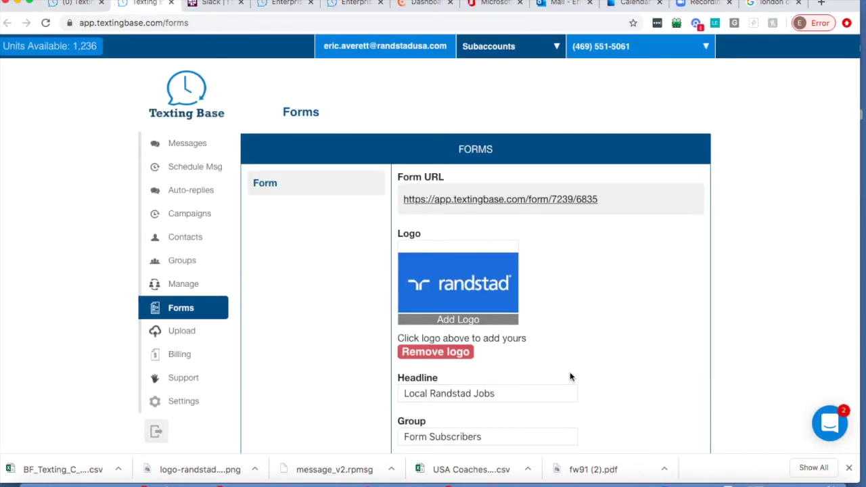
scroll(572, 376, "down", 5)
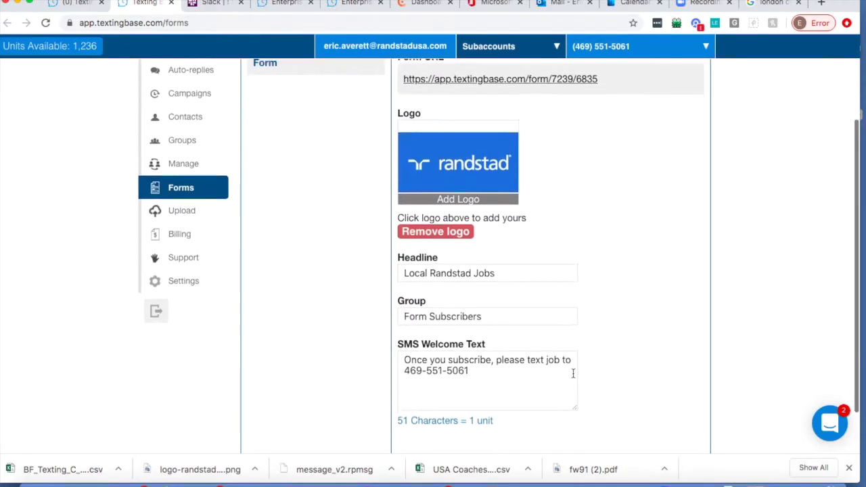
left_click_drag(495, 345, 382, 328)
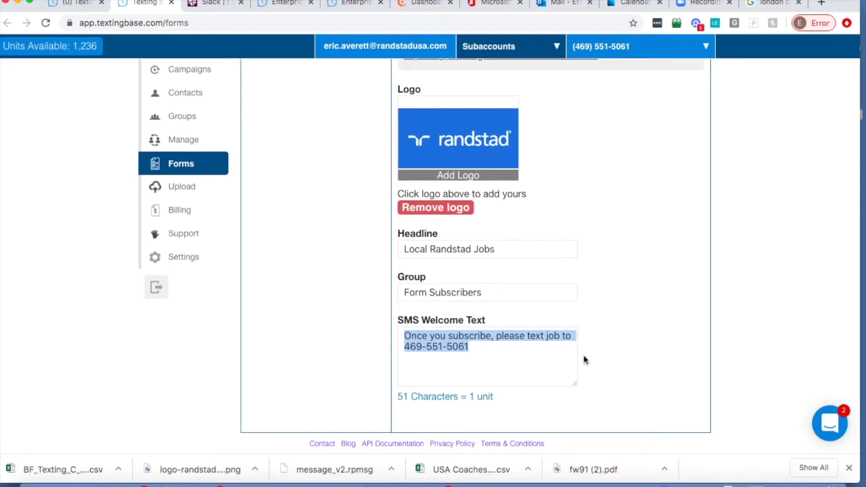
left_click(627, 295)
scroll(626, 296, "up", 1)
scroll(627, 296, "up", 3)
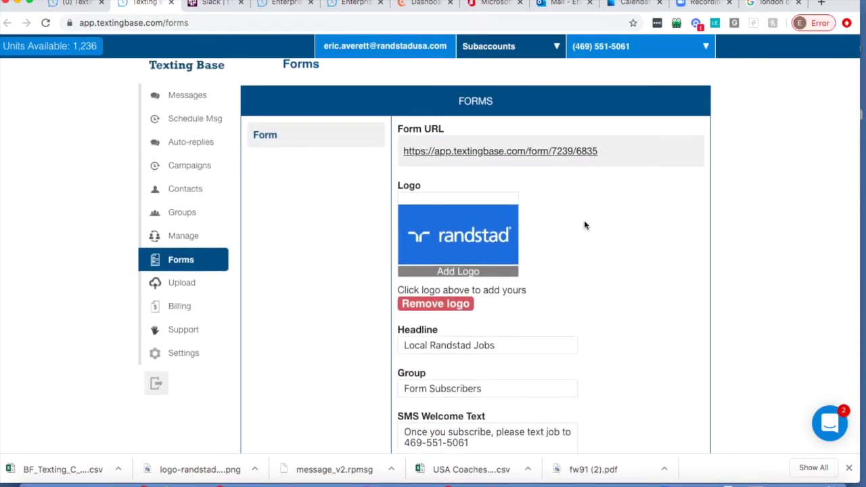
Open the form's public URL in a new tab and look through its sign-up fields and subscription terms.
right_click(477, 153)
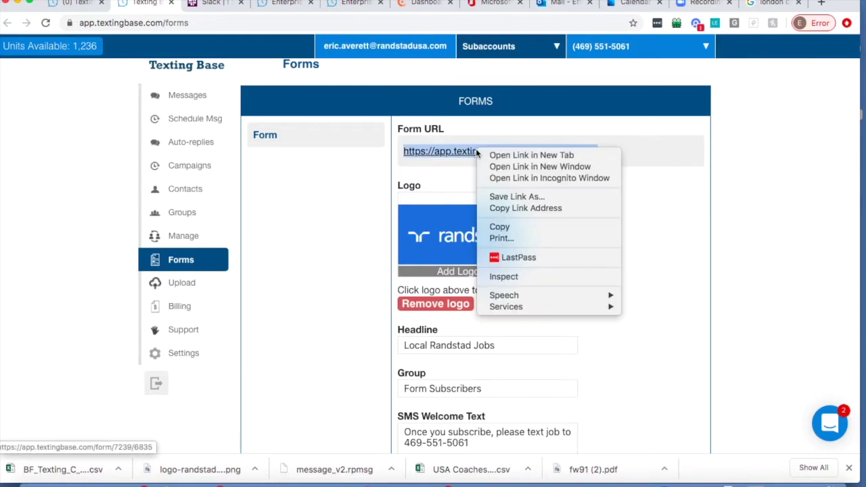
left_click(526, 155)
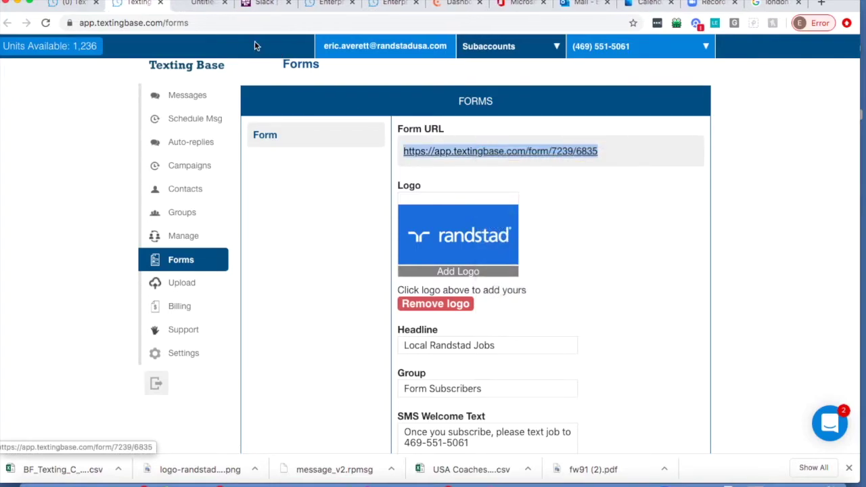
left_click(197, 5)
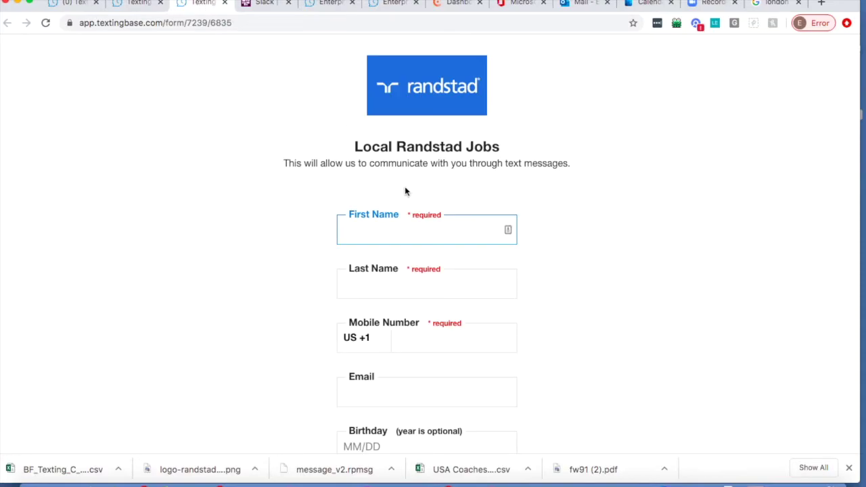
scroll(577, 268, "down", 2)
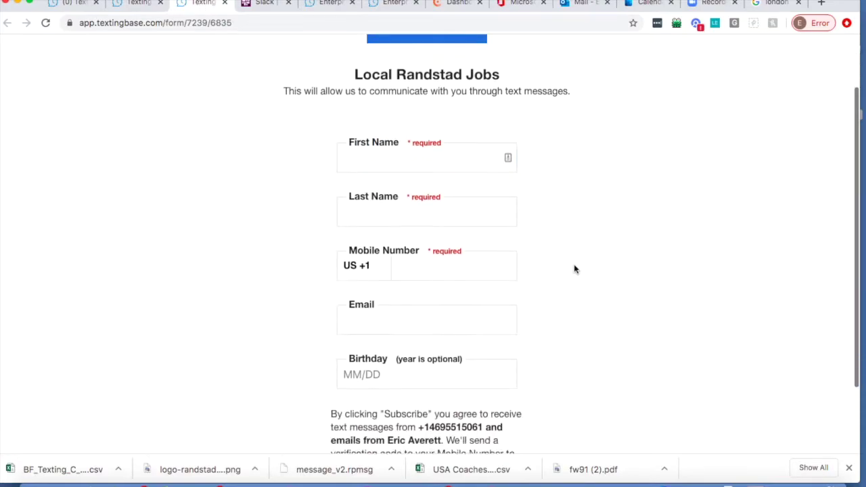
scroll(536, 264, "down", 3)
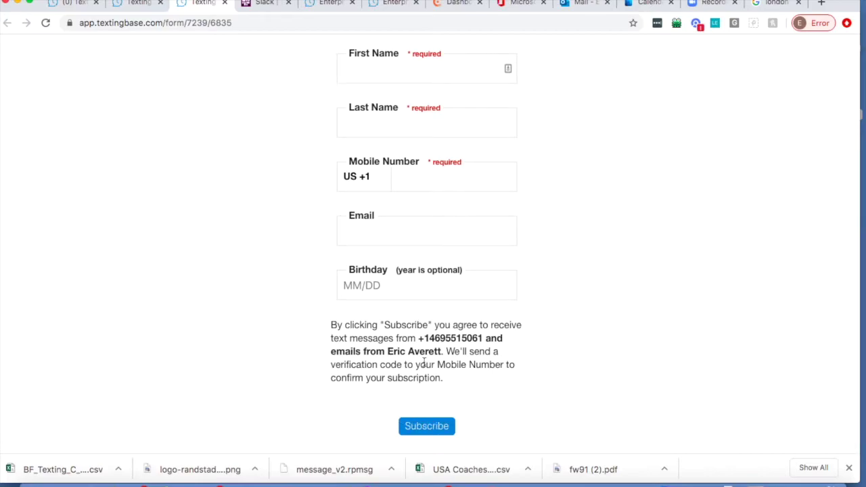
scroll(426, 366, "up", 3)
scroll(425, 366, "up", 2)
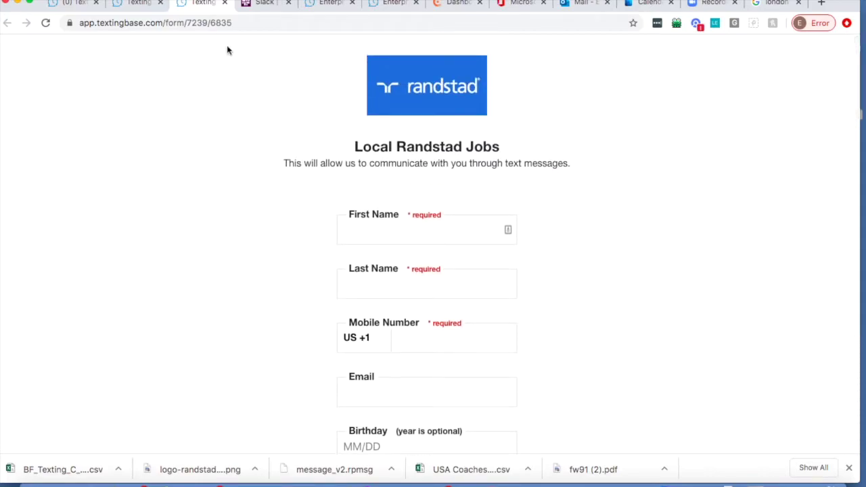
Copy the web address of the public Local Randstad Jobs form.
left_click(216, 23)
right_click(215, 21)
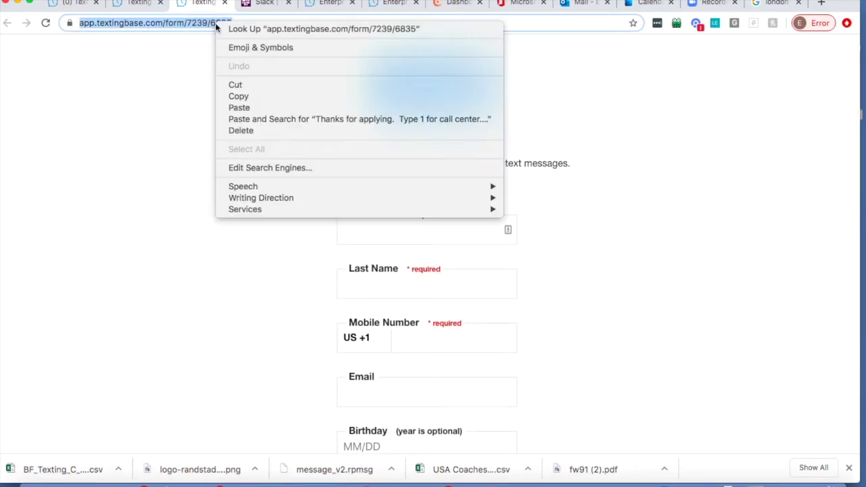
left_click(254, 96)
Return to Auto-replies and paste the copied form link on a new line at the end of the Auto Reply 1 message.
left_click(75, 4)
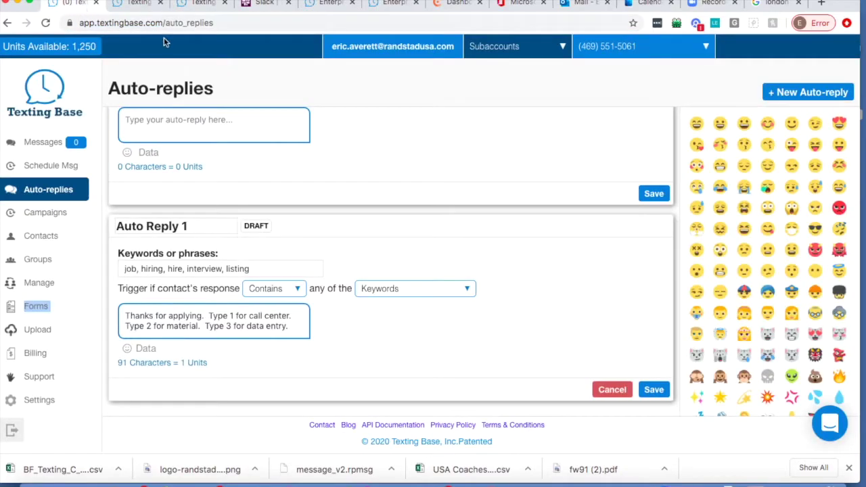
left_click(294, 327)
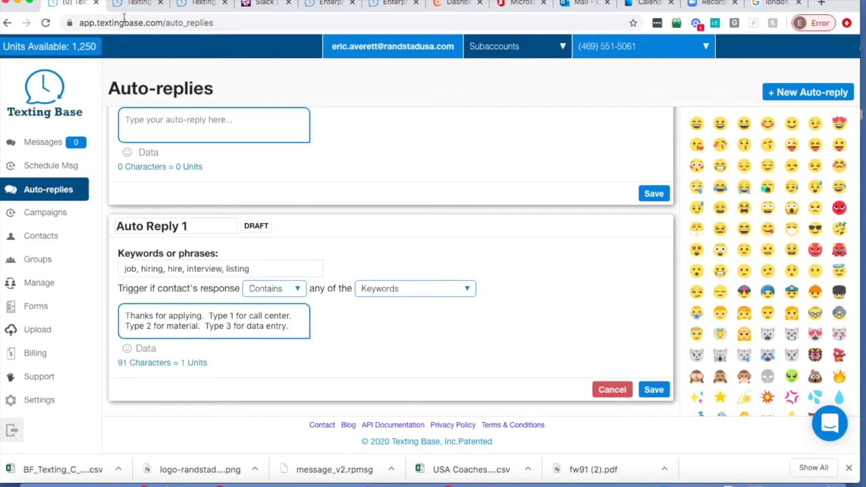
left_click(139, 4)
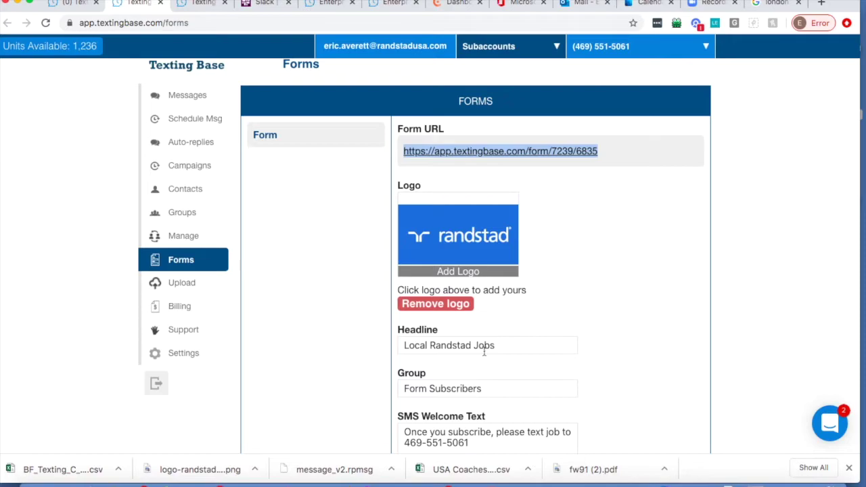
left_click(73, 3)
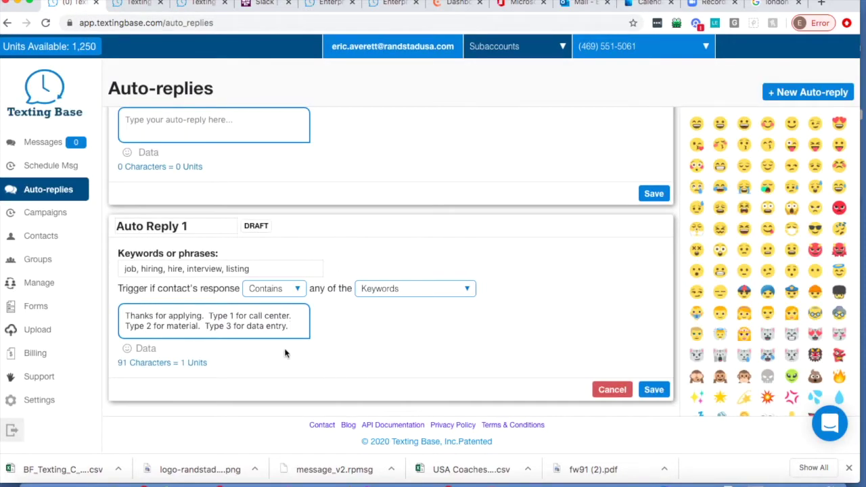
key("Return")
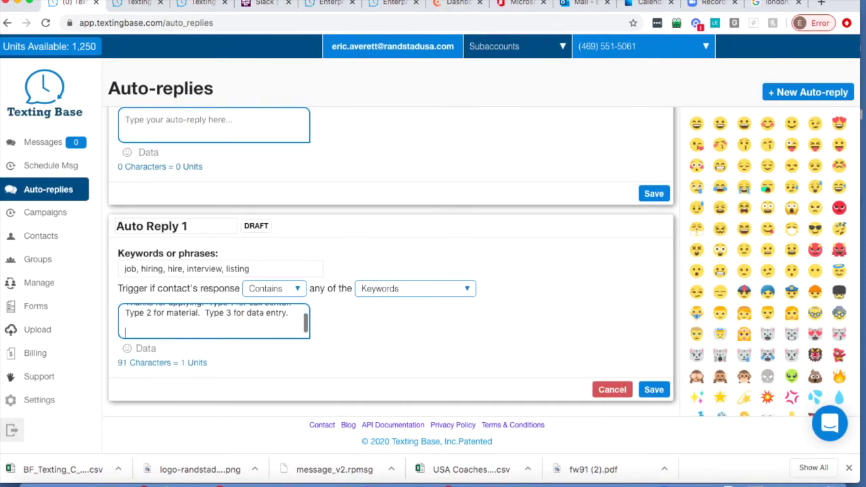
right_click(131, 329)
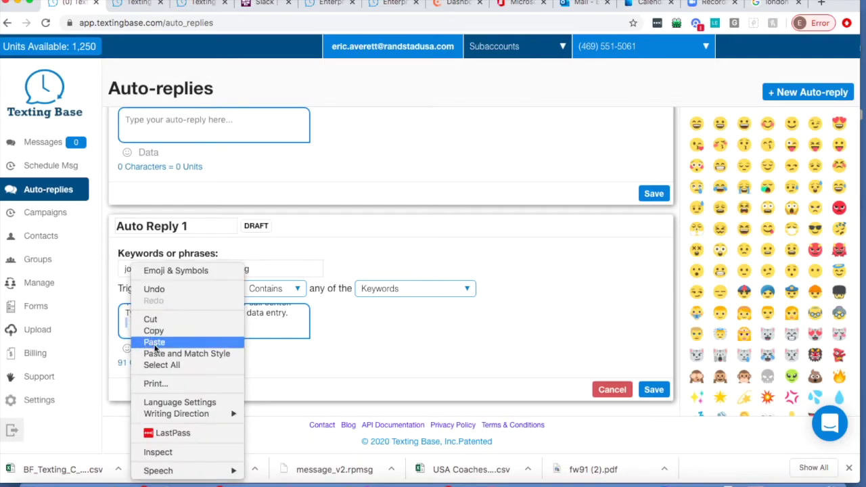
left_click(156, 342)
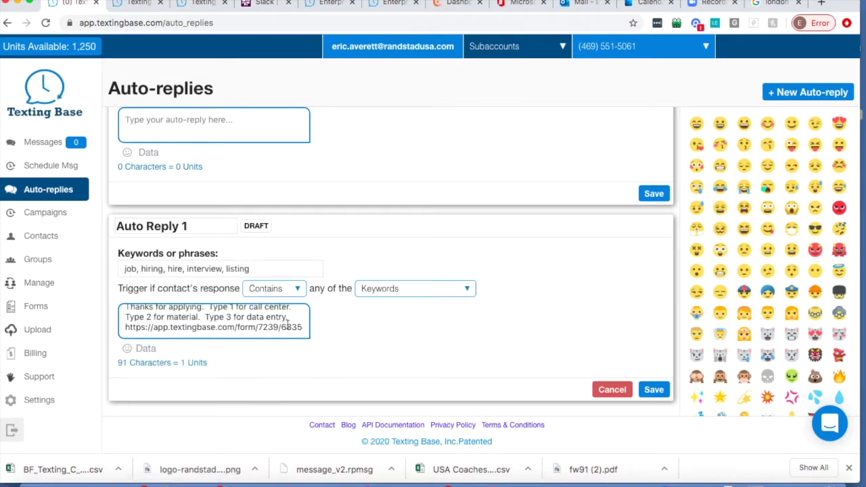
Copy the text "Type 1 for call center. Type 2 for material. Type 3 for data entry." from the Auto Reply 1 message.
left_click_drag(290, 316, 212, 315)
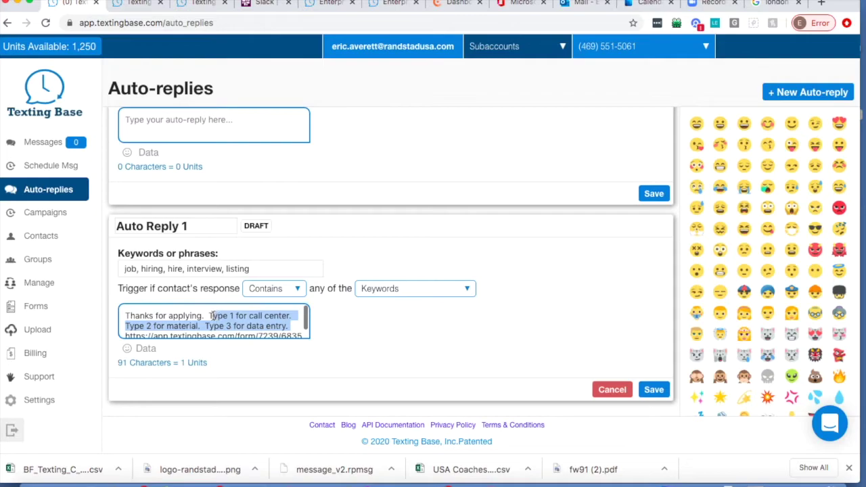
left_click(291, 325)
left_click_drag(291, 326, 210, 312)
left_click(220, 316)
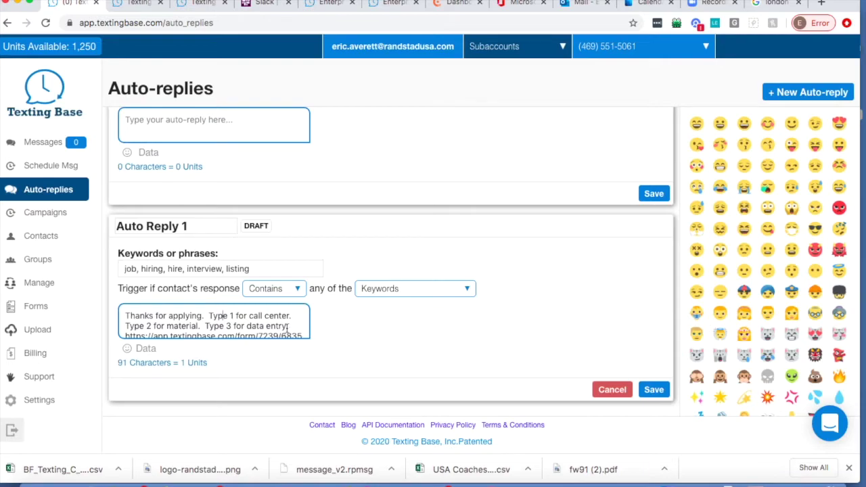
left_click_drag(289, 327, 209, 315)
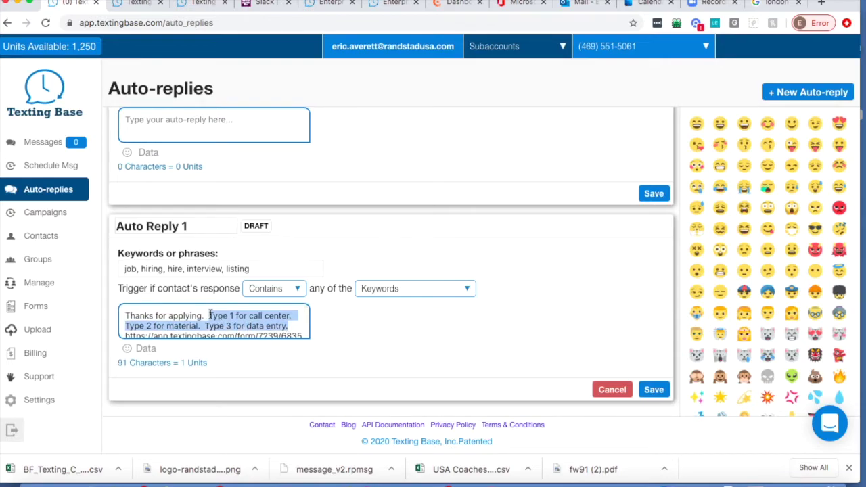
left_click(111, 0)
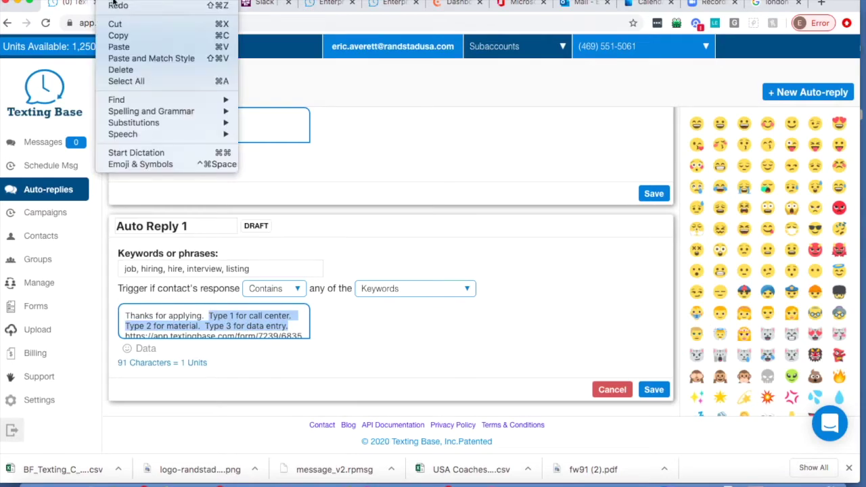
left_click(125, 37)
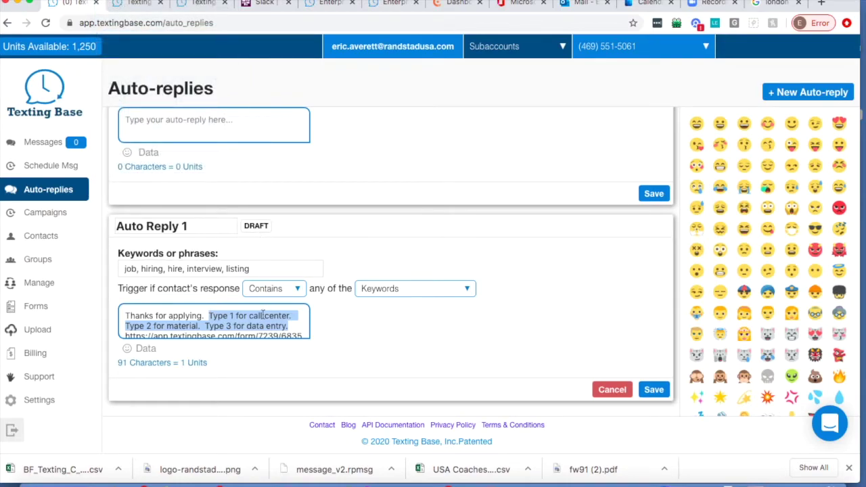
Replace the copied job options with "Please fill this out for more info." and add line breaks before the form link.
key("BackSpace")
type("Ple")
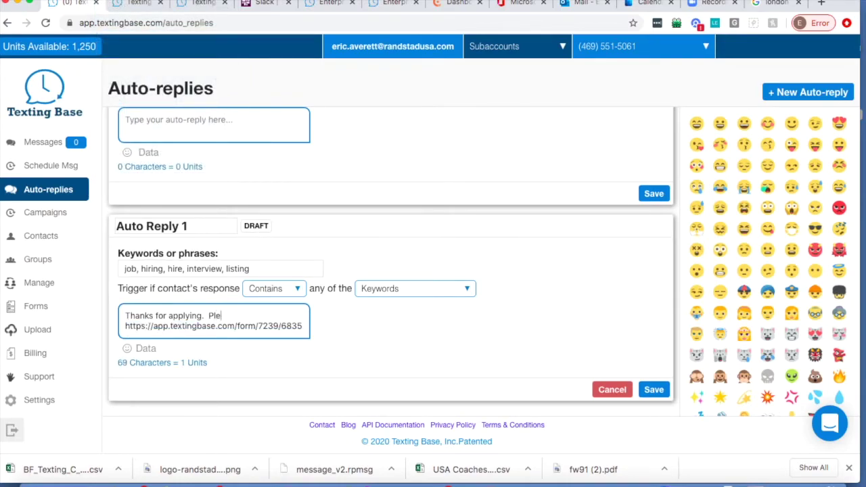
type("ase fill this out for more info")
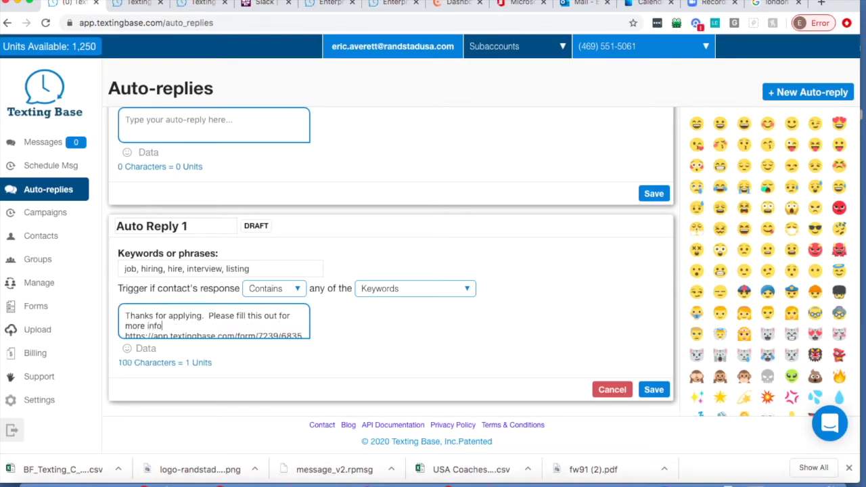
type(".")
key("Return")
key("Return")
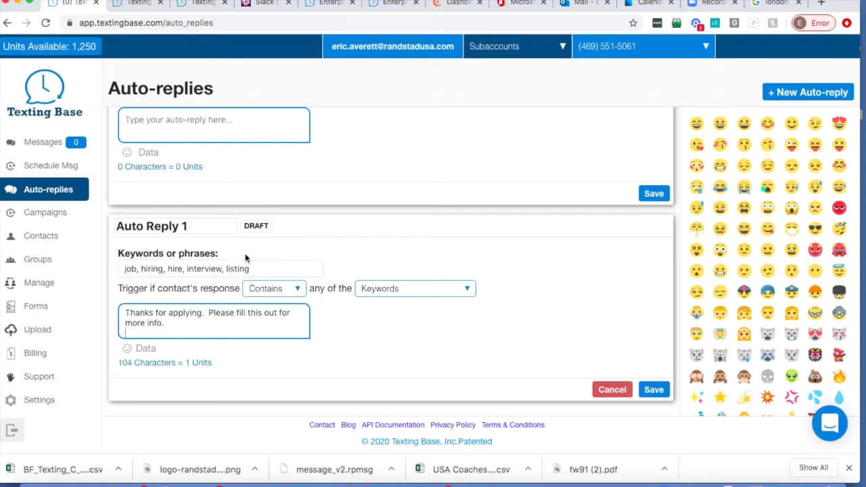
On the Forms page, replace the word "job" with "NEXT" in the form's SMS Welcome Text.
left_click_drag(262, 269, 138, 269)
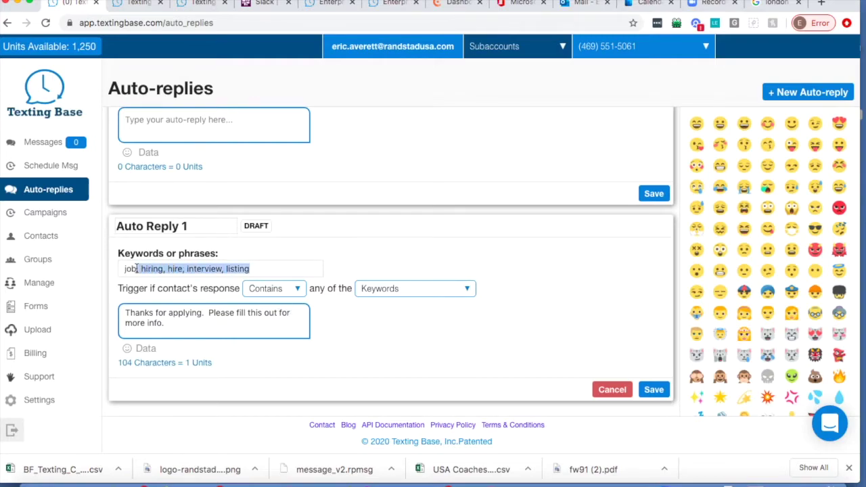
left_click(144, 4)
left_click(611, 284)
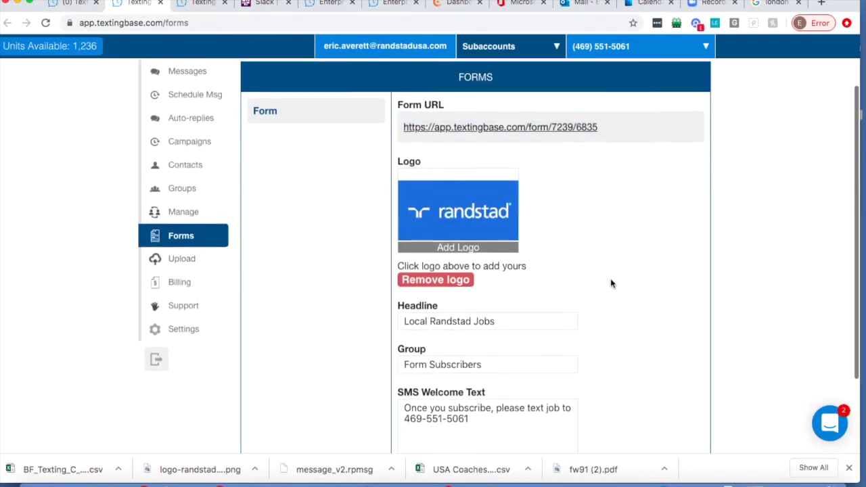
scroll(610, 283, "down", 2)
left_click_drag(560, 385, 546, 385)
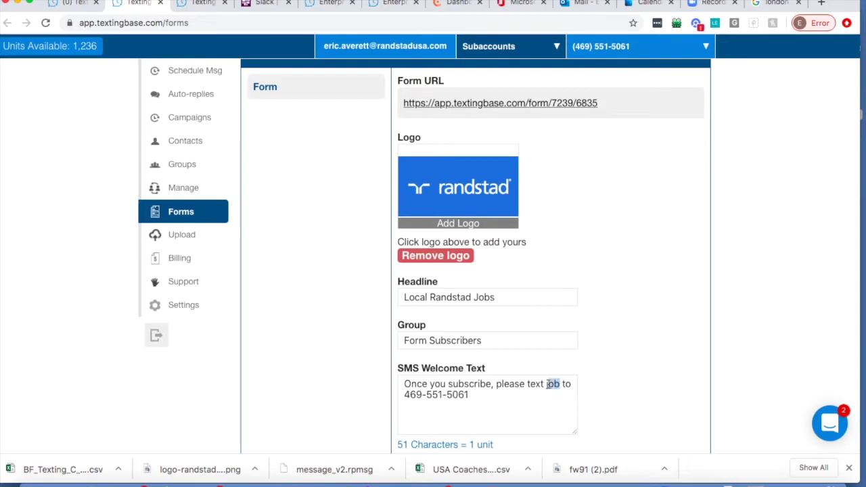
type("NXT")
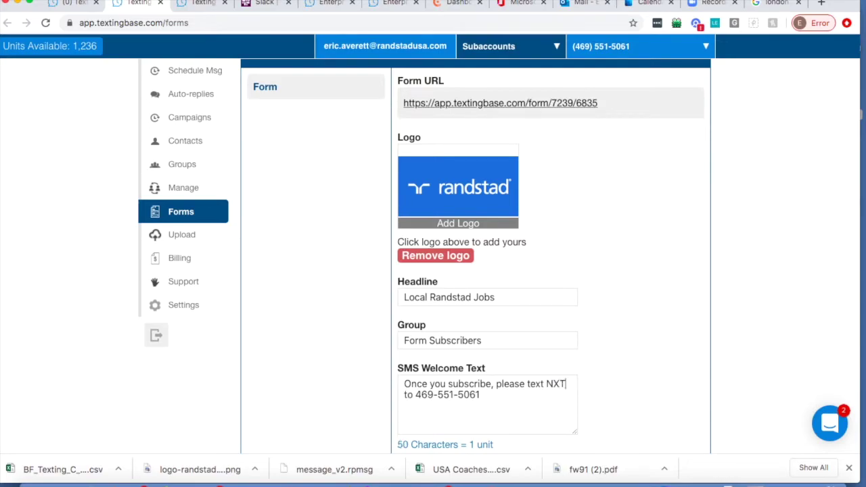
key("BackSpace")
key("BackSpace")
type("EXT")
scroll(572, 259, "down", 3)
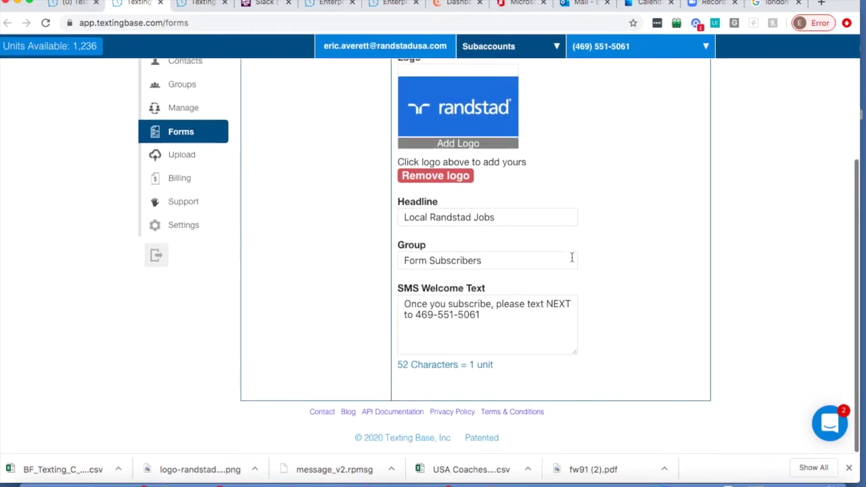
Return to Auto-replies and add an auto-reply titled 2 with the keyword next and the copied job options pasted as its message.
left_click(195, 6)
left_click(71, 4)
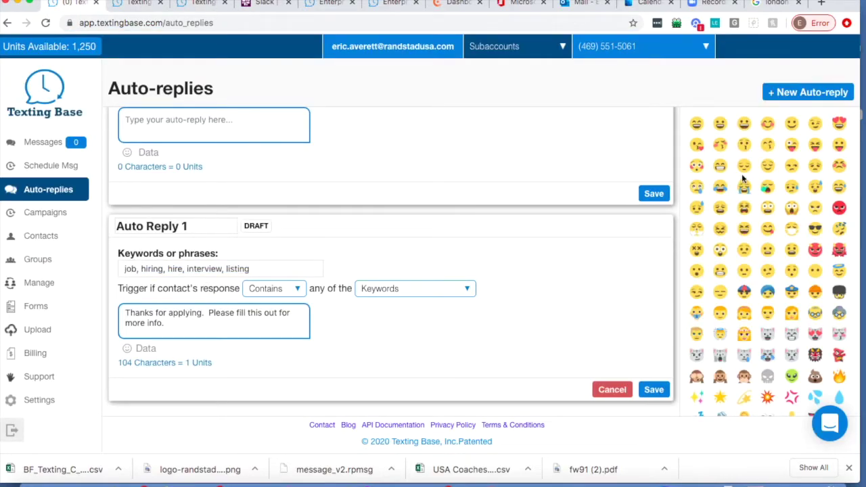
left_click(804, 93)
left_click(173, 228)
type("2")
left_click(184, 273)
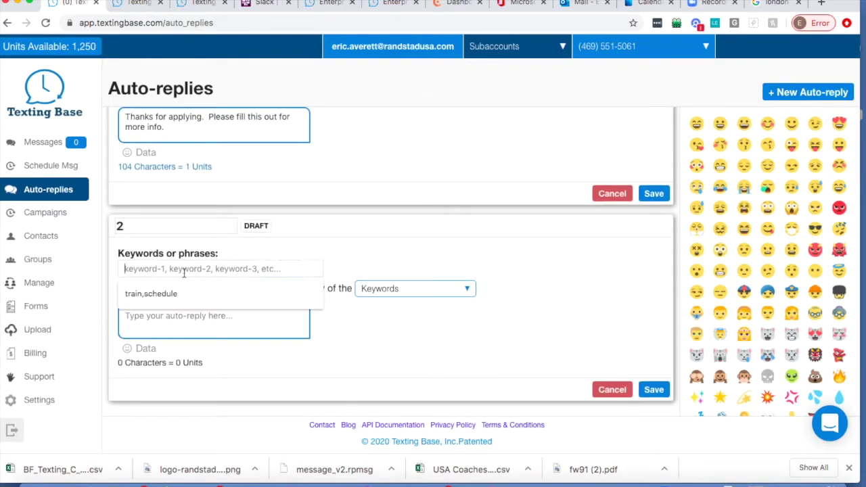
type("next")
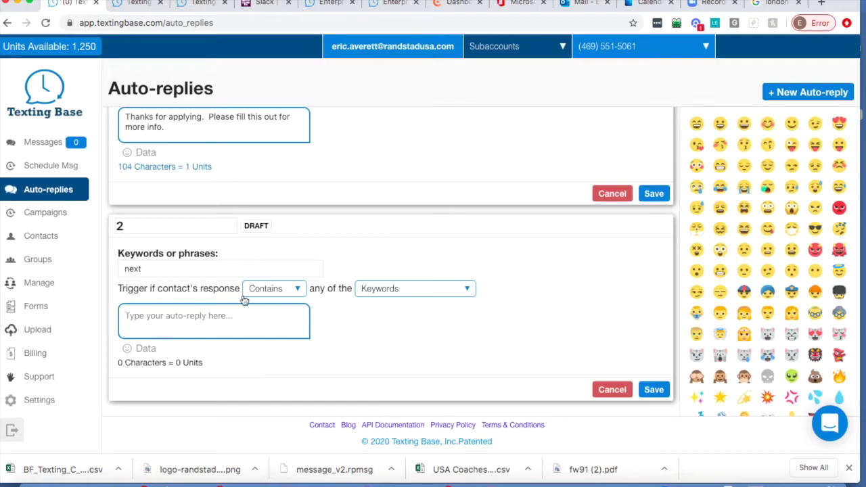
right_click(218, 316)
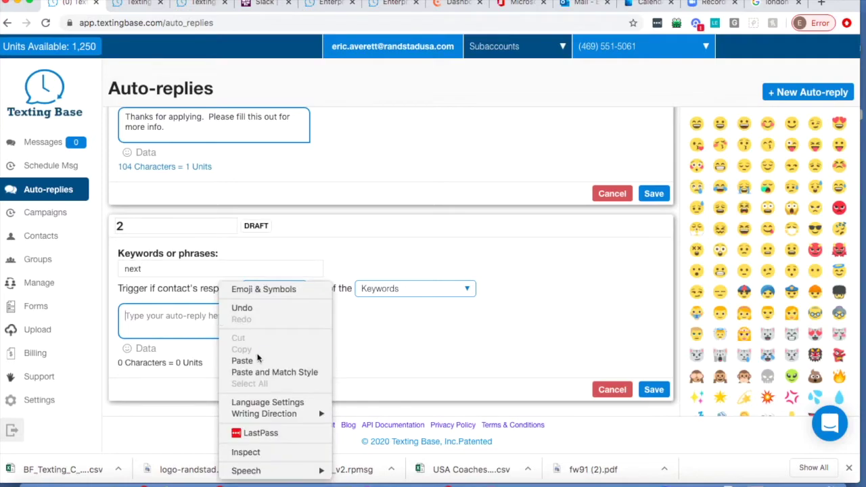
left_click(257, 360)
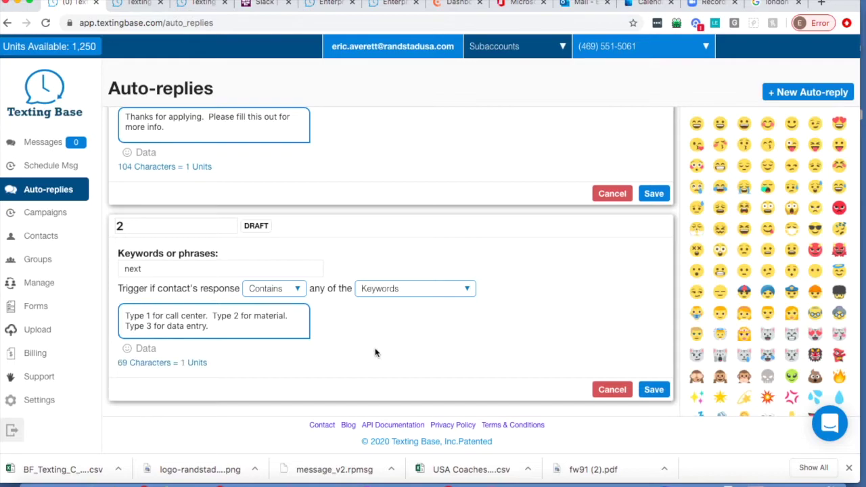
Add another auto-reply titled 3 with the keywords 1, 2, 3.
left_click(816, 97)
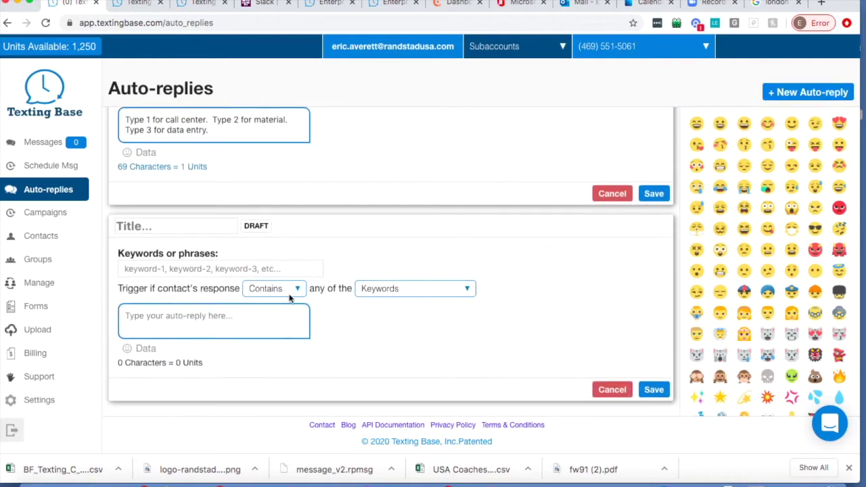
left_click(157, 227)
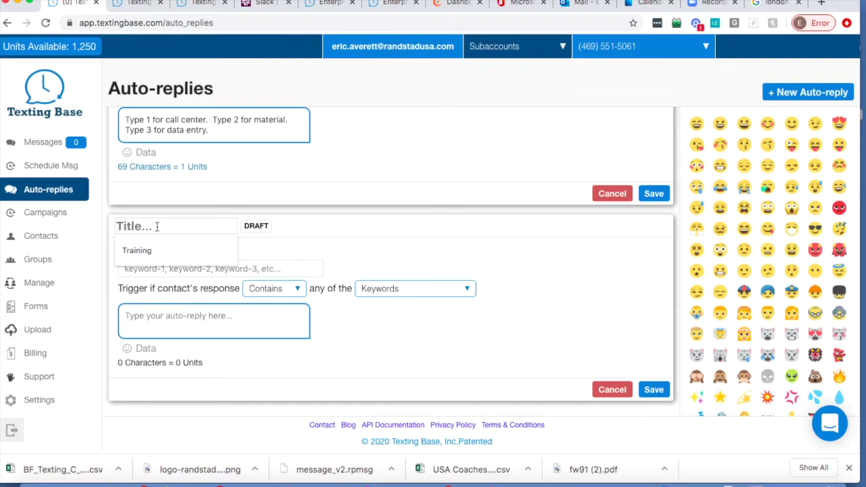
type("3")
left_click(174, 274)
type("1")
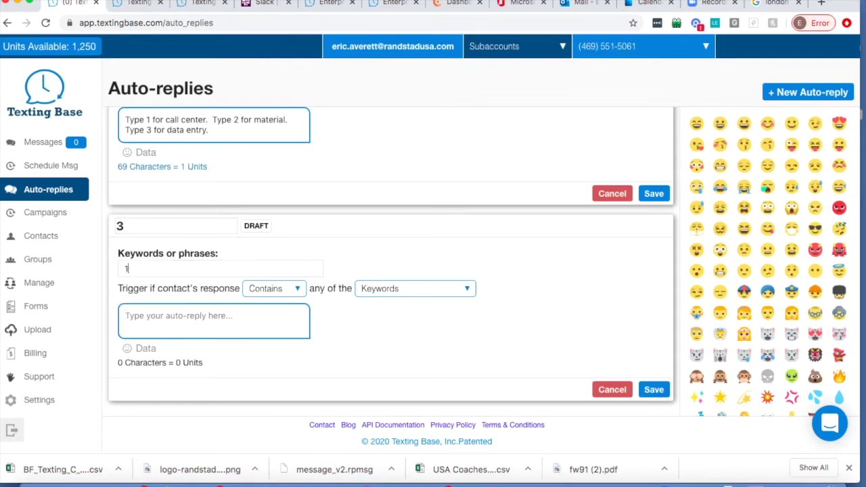
Begin the message of auto-reply 3 with "Thanks-we're going to ask 5 questions.".
left_click(197, 315)
type("Th")
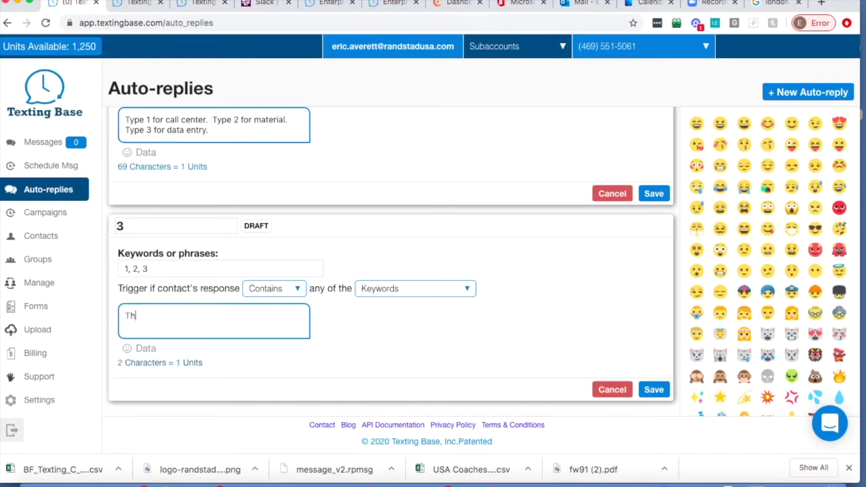
type("anks-we're")
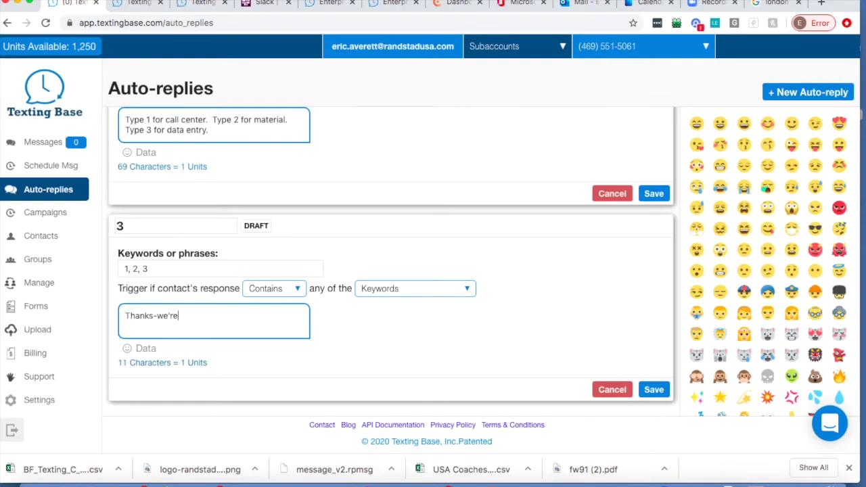
type(" going to ask 5 questions.")
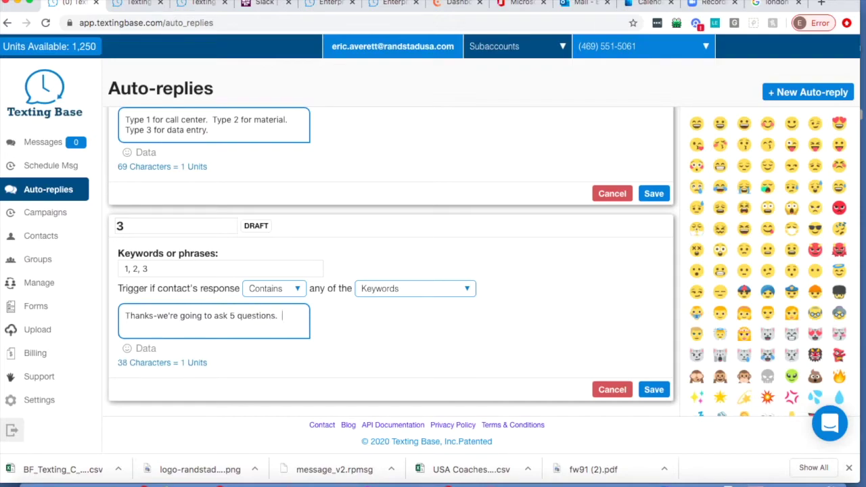
Add "Are you willing to take a background and drug test? Type 4 for yes, 5 for no." to the message and save auto-reply 3.
type(" you")
key("BackSpace")
key("BackSpace")
key("BackSpace")
key("BackSpace")
type("e you willing to take a backf")
key("BackSpace")
type("ground a")
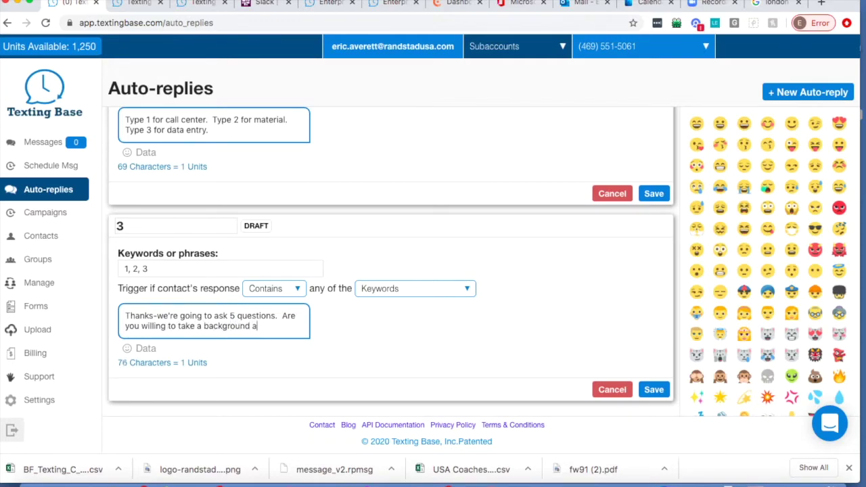
type("nd drug test?  Type 4 for ")
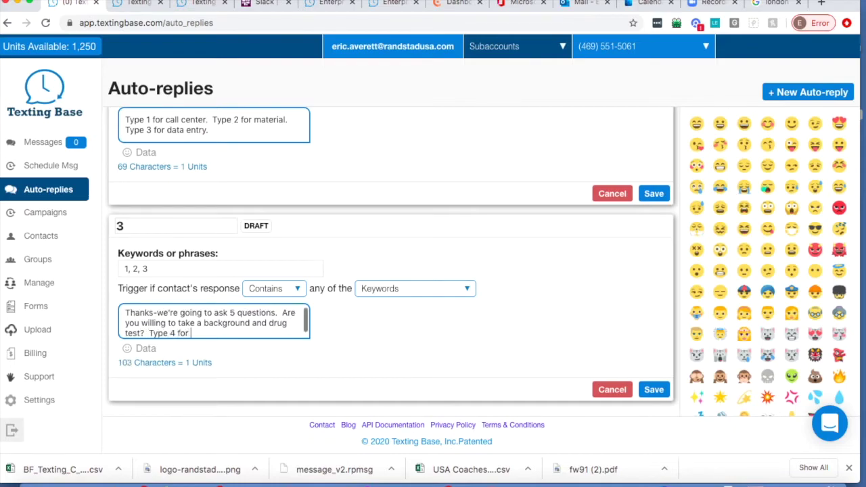
type("yes, 5 for no.")
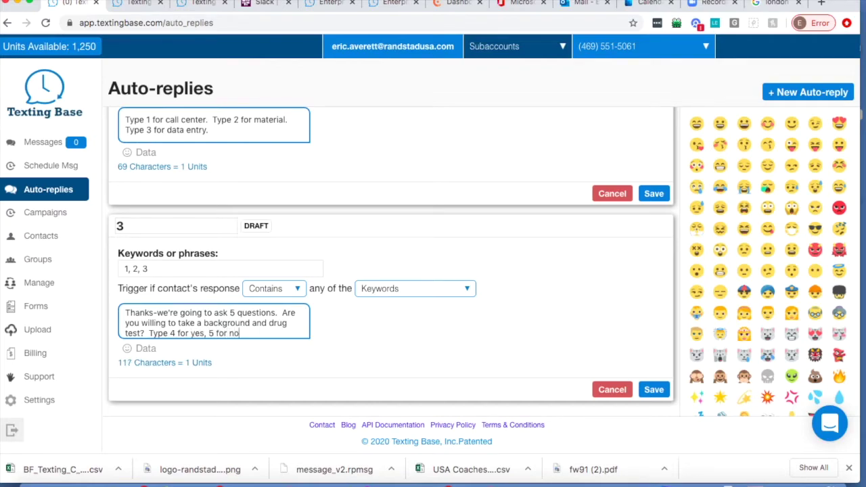
left_click(654, 390)
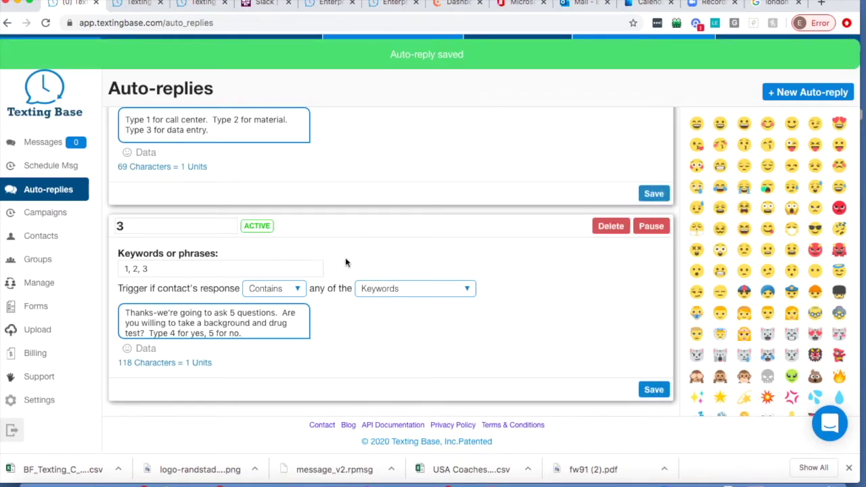
Add a new untitled auto-reply draft with the keywords 4, 5.
left_click(821, 92)
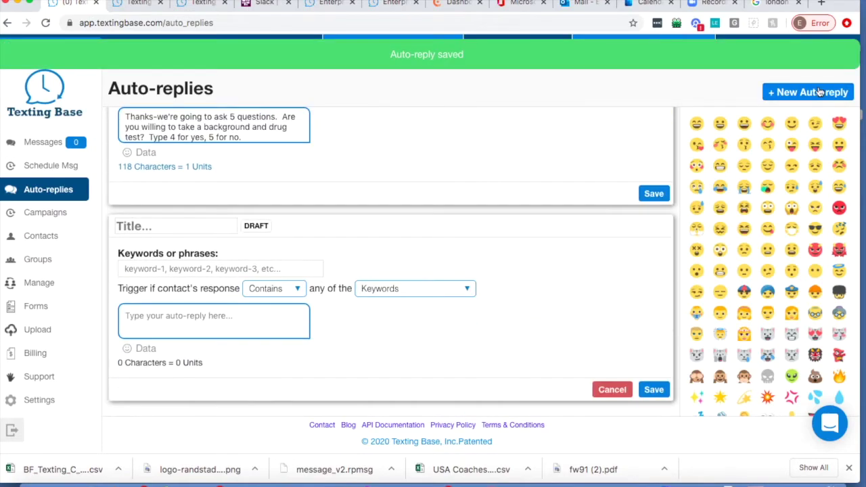
left_click(225, 268)
type("4, 5")
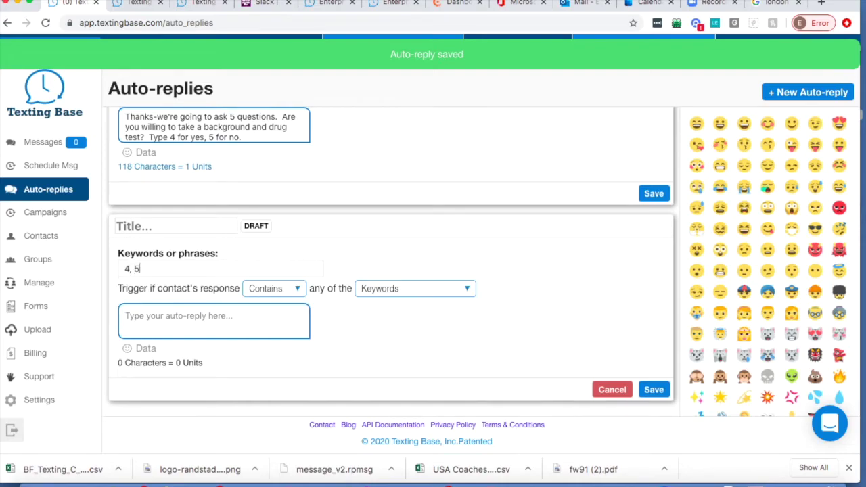
left_click(201, 228)
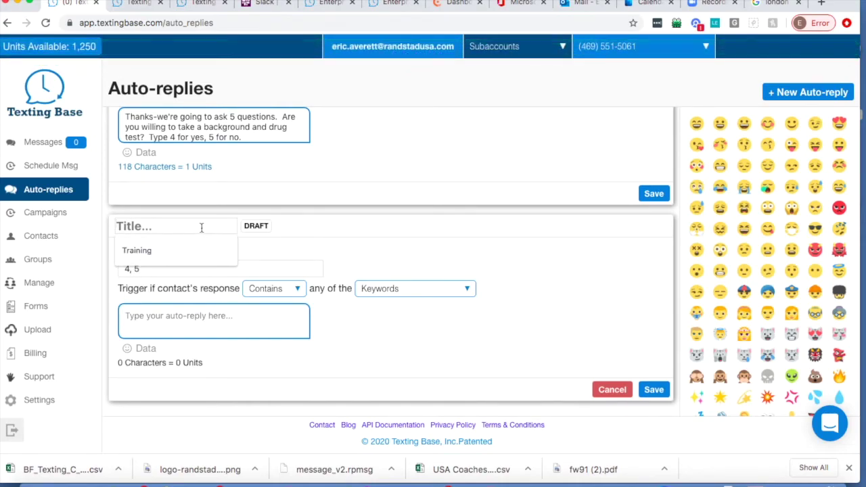
left_click(363, 330)
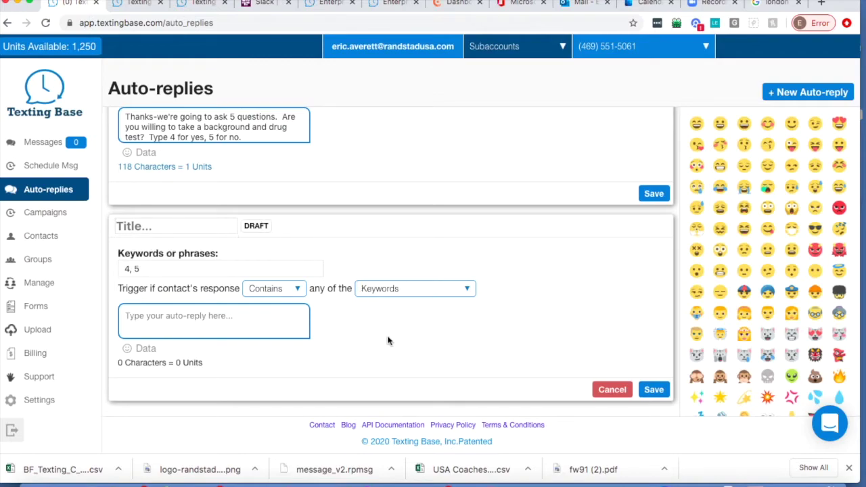
Shorten the keywords of auto-reply 3 to just 1.
scroll(444, 196, "up", 3)
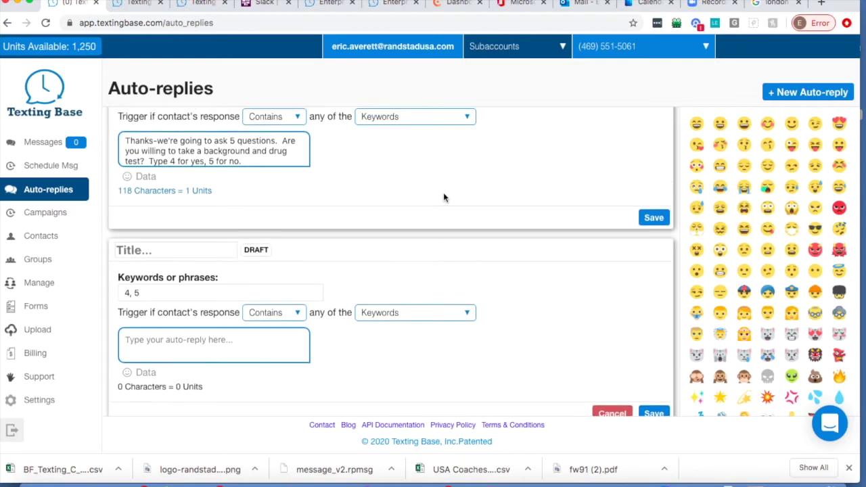
scroll(443, 193, "up", 1)
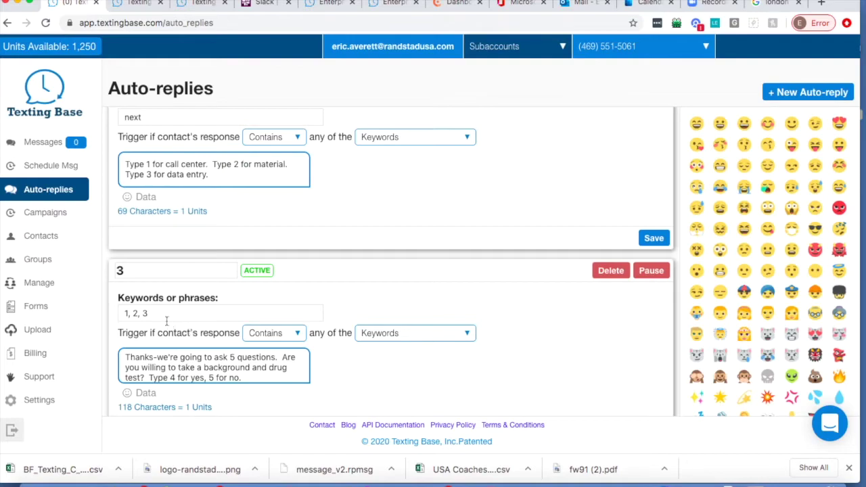
left_click_drag(160, 314, 134, 314)
key("BackSpace")
Change the opening of auto-reply 3's message to "Thanks for apply to the call center position. We're going to ask 5 questions.".
mouse_move(157, 356)
left_mouse_down()
mouse_move(245, 353)
mouse_move(156, 361)
left_mouse_up()
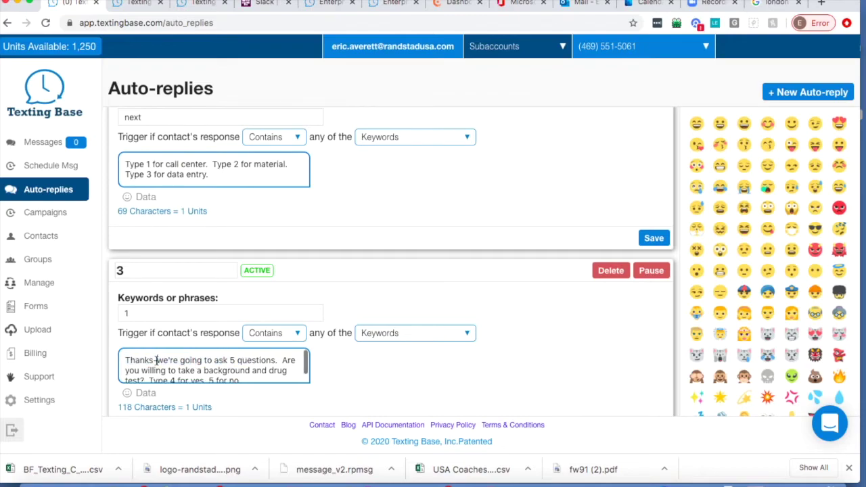
key("BackSpace")
type("for appl")
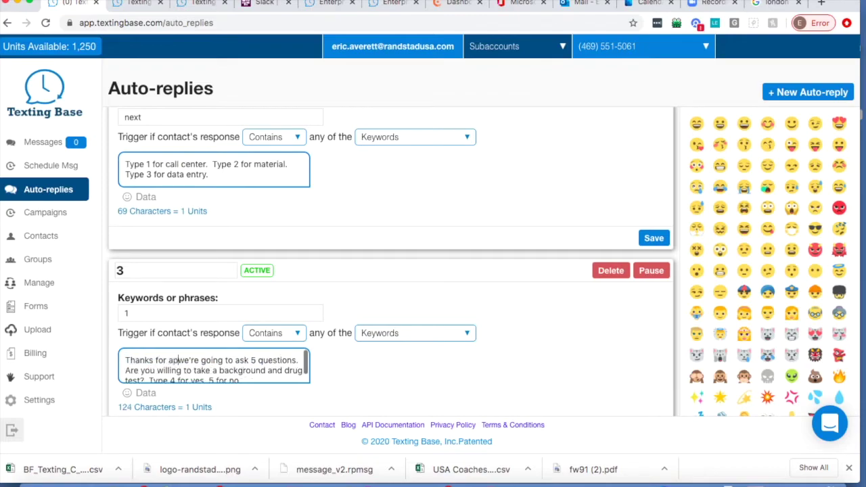
type("y to the call")
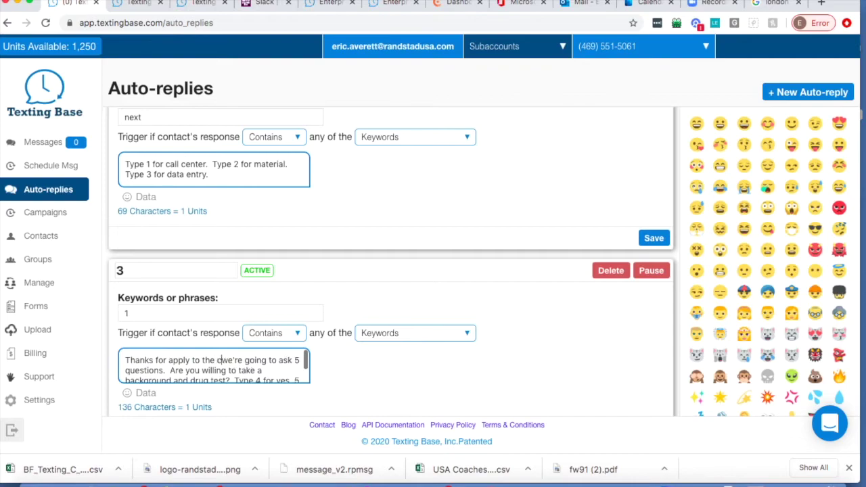
type(" center p")
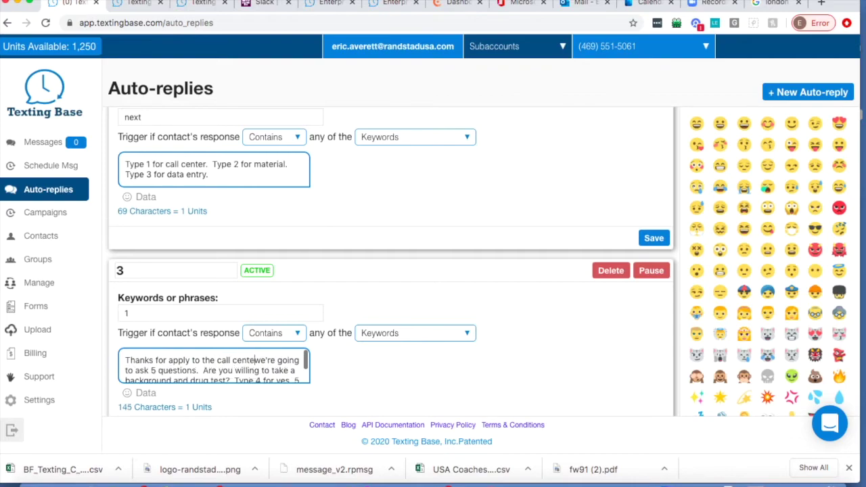
type("osition.")
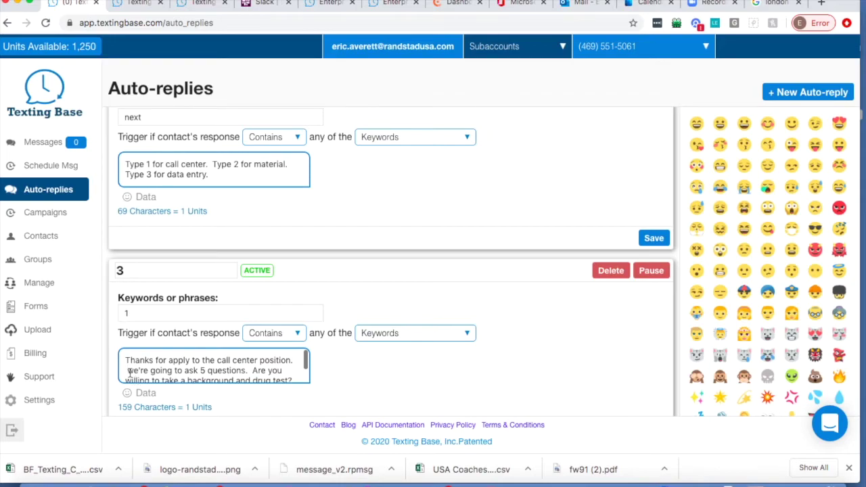
left_click(134, 371)
key("BackSpace")
key("BackSpace")
type("W")
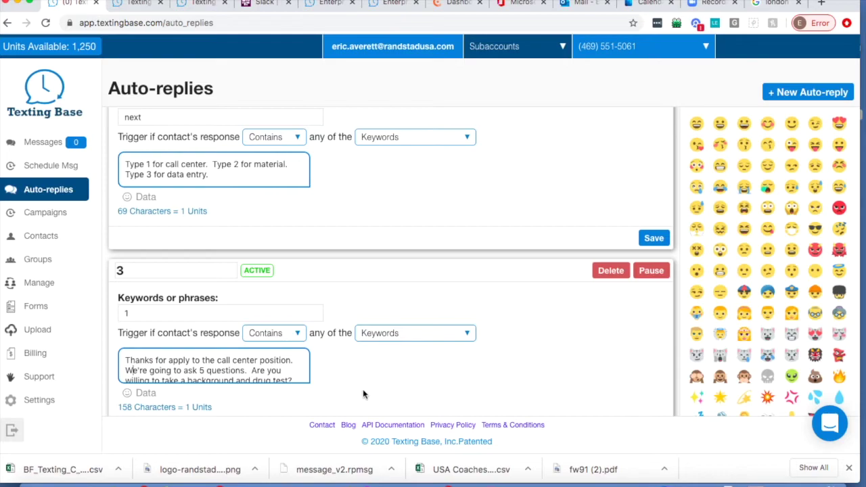
Pause auto-reply 3 and reactivate it.
left_click(652, 276)
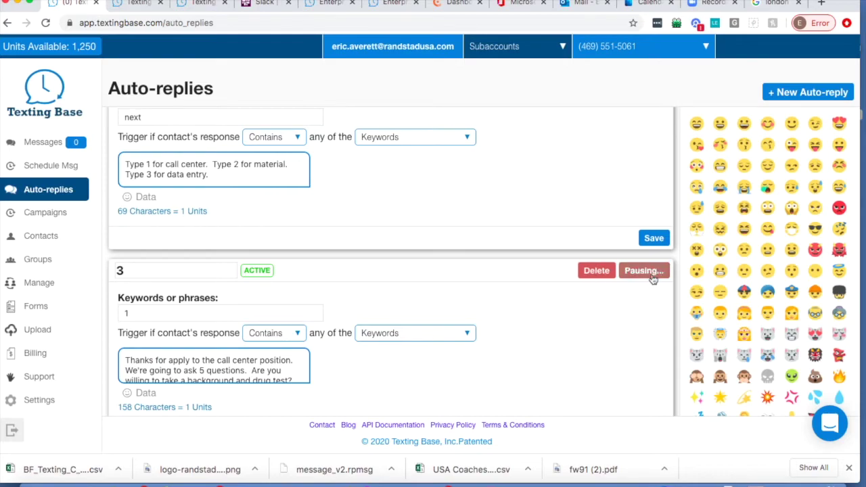
left_click(651, 278)
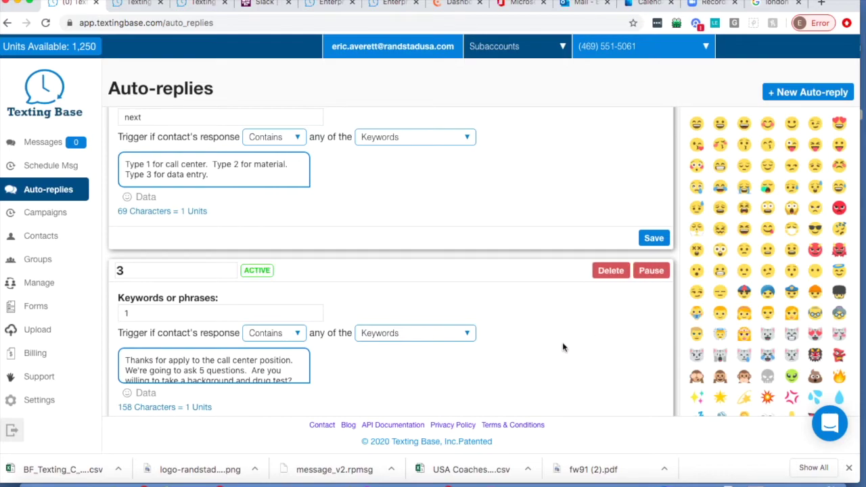
scroll(562, 347, "down", 1)
scroll(562, 348, "up", 3)
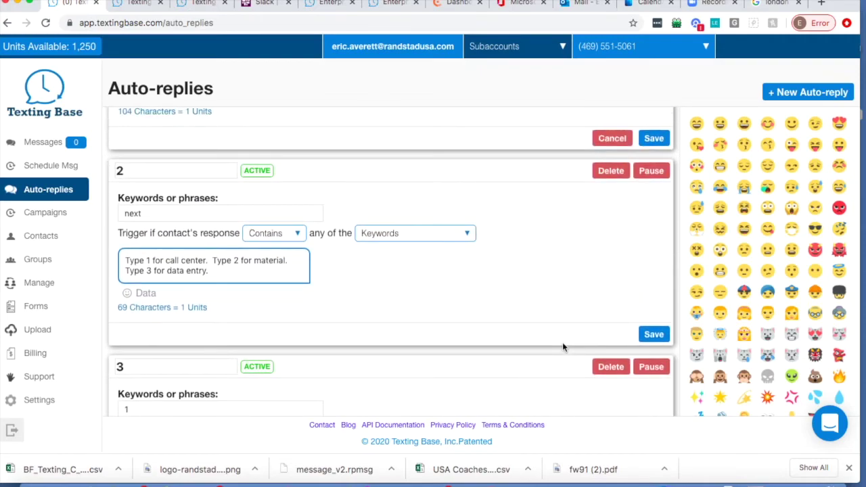
In the sign-up form's SMS welcome text, replace the keyword NEXT with JOB and save it.
scroll(563, 347, "up", 3)
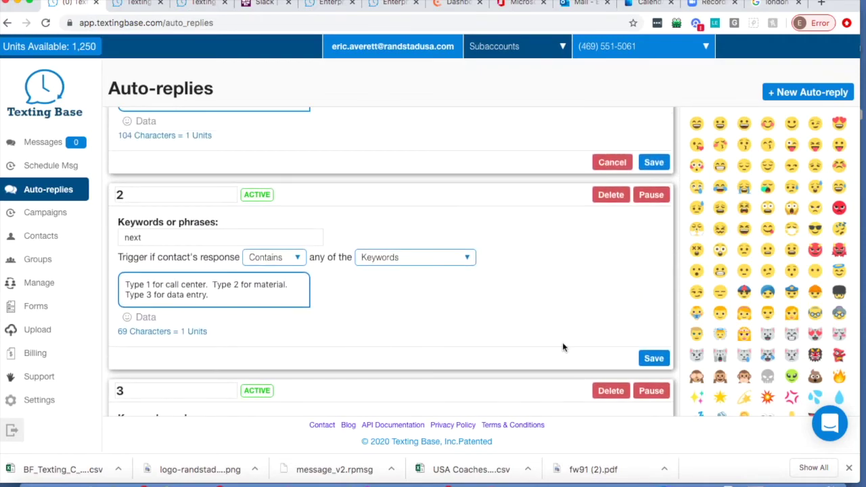
scroll(563, 348, "up", 1)
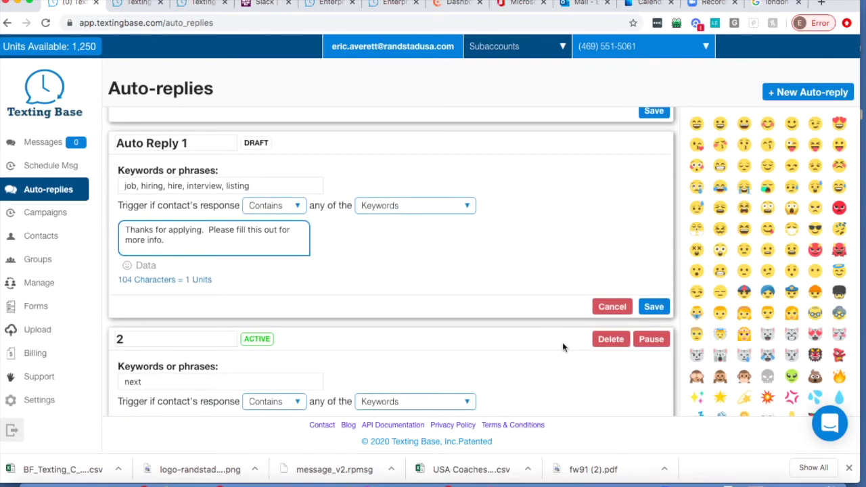
left_click(133, 6)
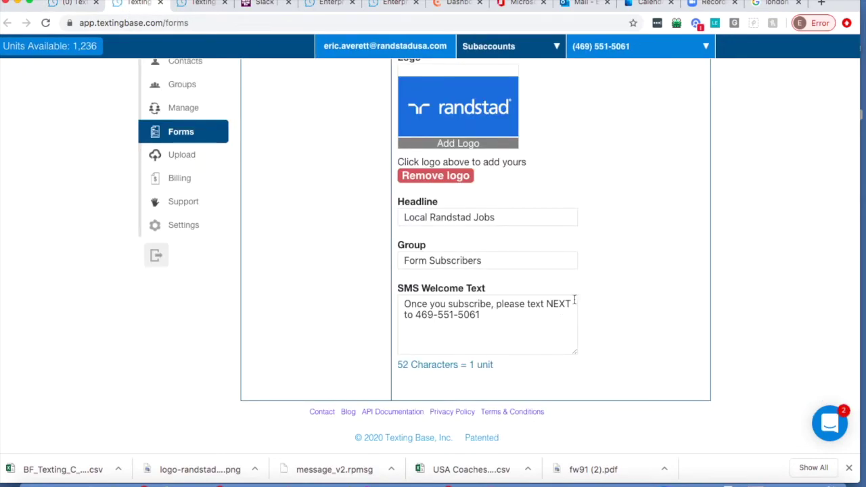
left_click_drag(569, 304, 545, 304)
type("J")
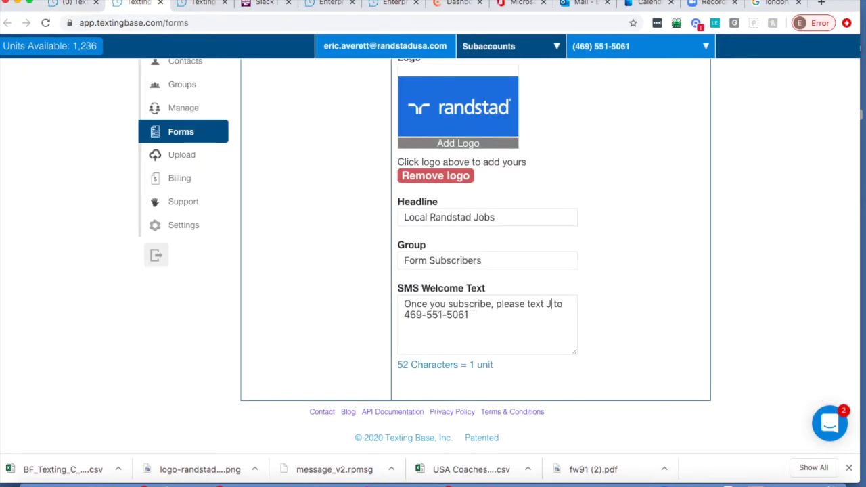
type("OB")
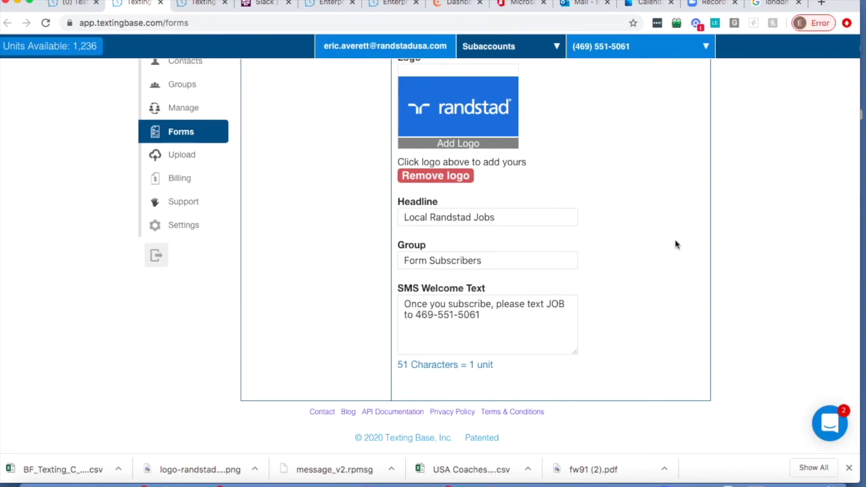
scroll(676, 246, "up", 3)
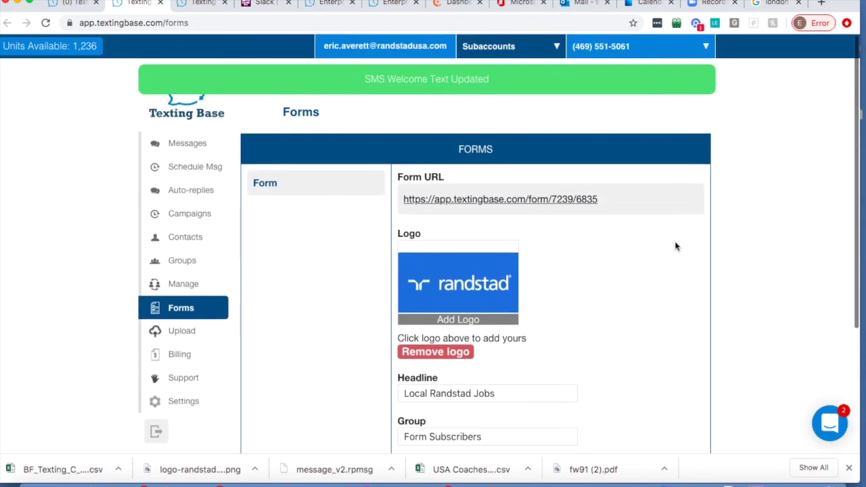
View the public sign-up form page, and open the Contacts page in a separate browser tab from the auto-replies page.
left_click(203, 3)
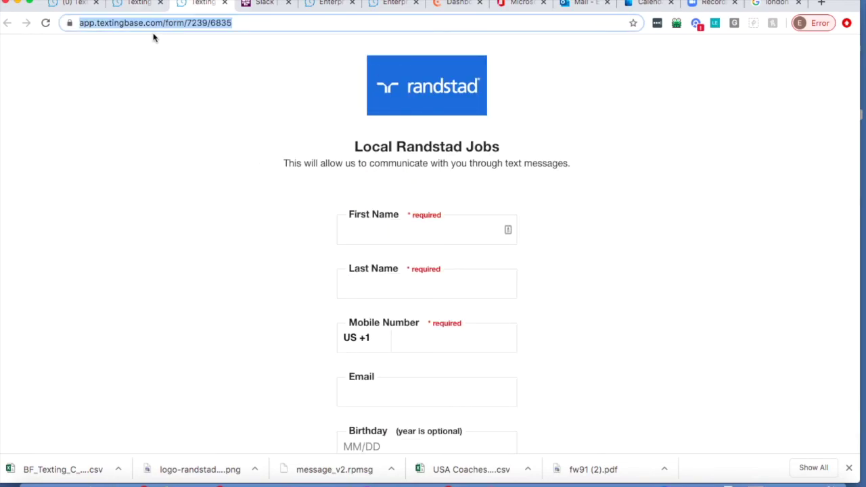
left_click(79, 4)
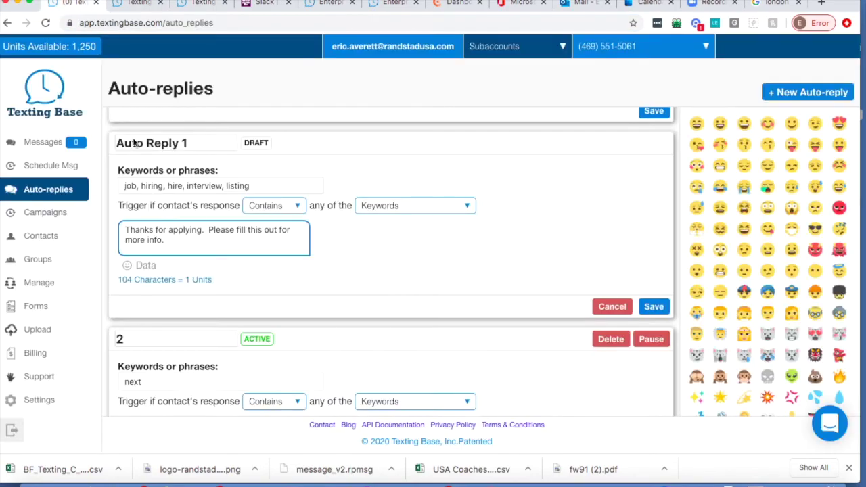
right_click(52, 236)
left_click(55, 241)
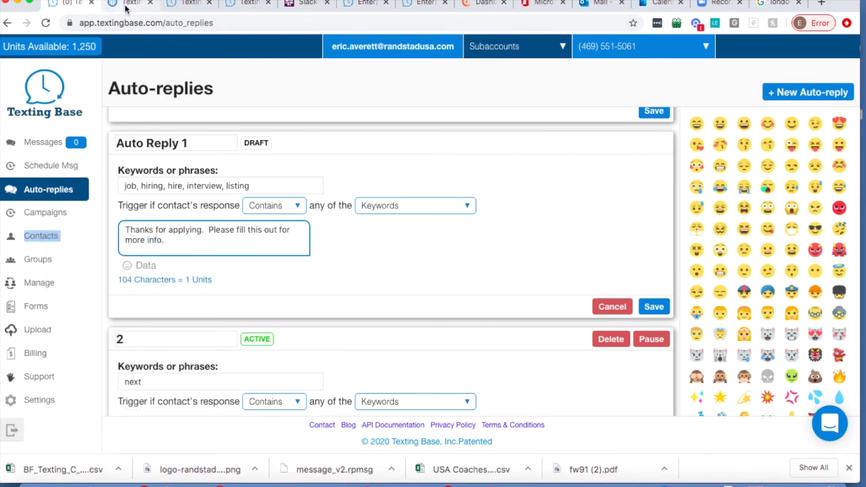
left_click(125, 8)
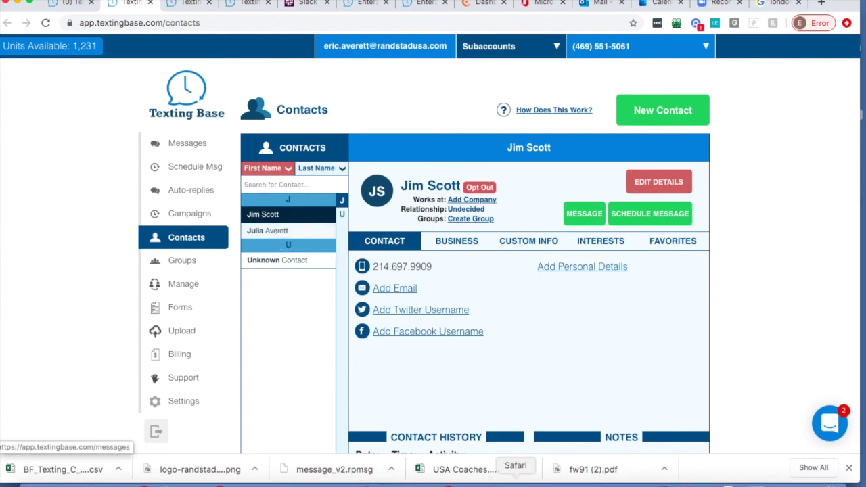
right_click(542, 483)
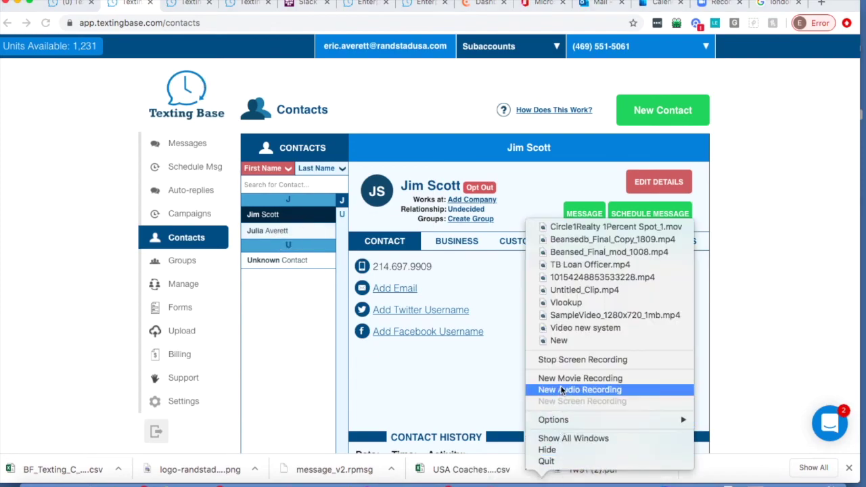
left_click(557, 364)
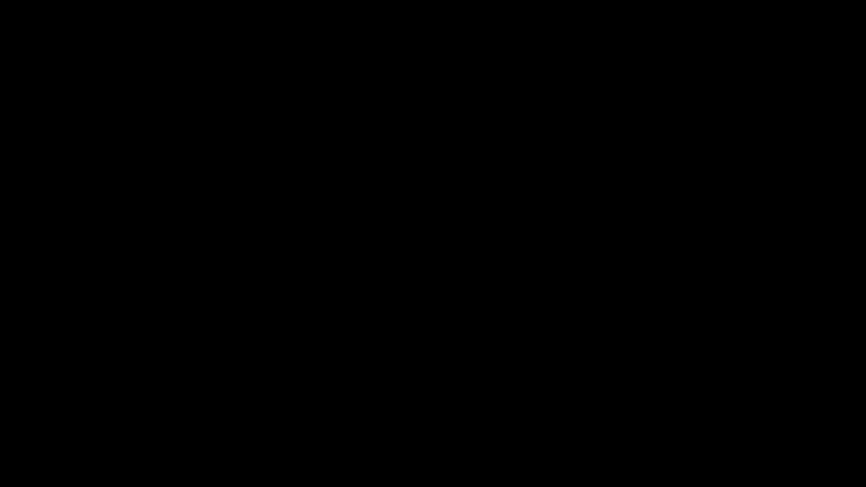